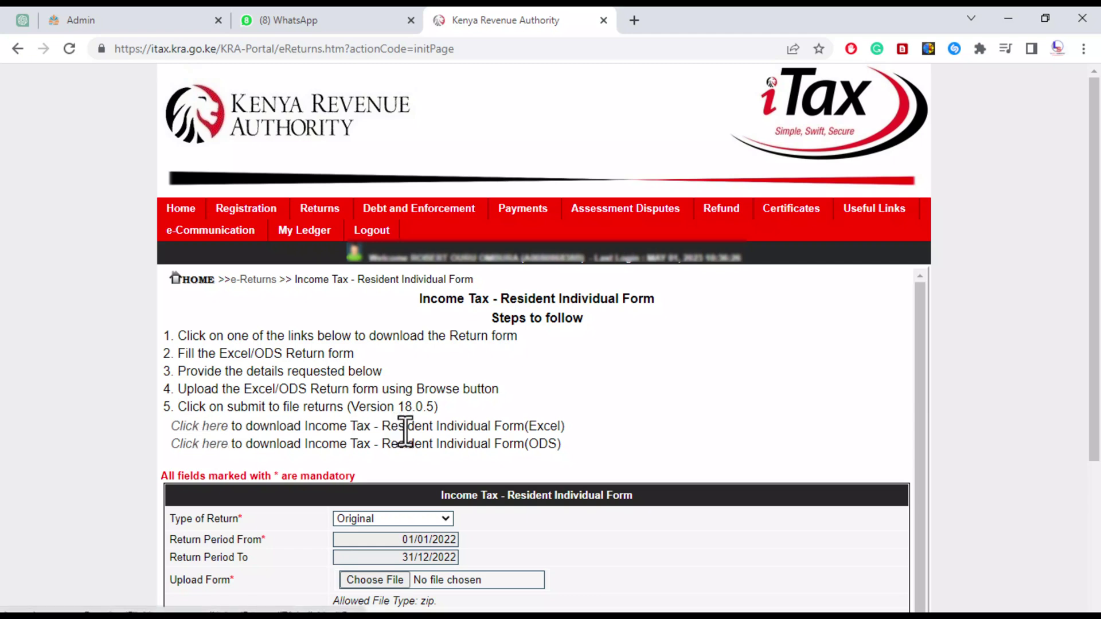
Leave the Resident Individual return form and return to the iTax home dashboard
{"action": "left_click", "coordinate": [179, 211]}
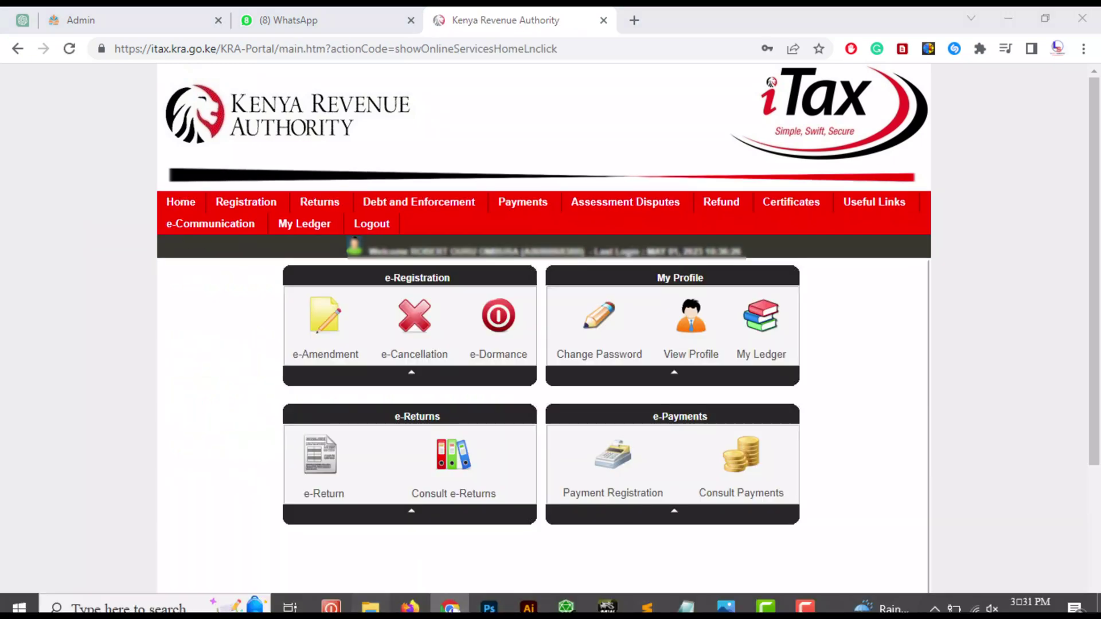
Open IT1_Individual_Resident_Return_XLS.xls in Excel and dismiss the cut-and-paste warning
{"action": "left_click", "coordinate": [371, 607]}
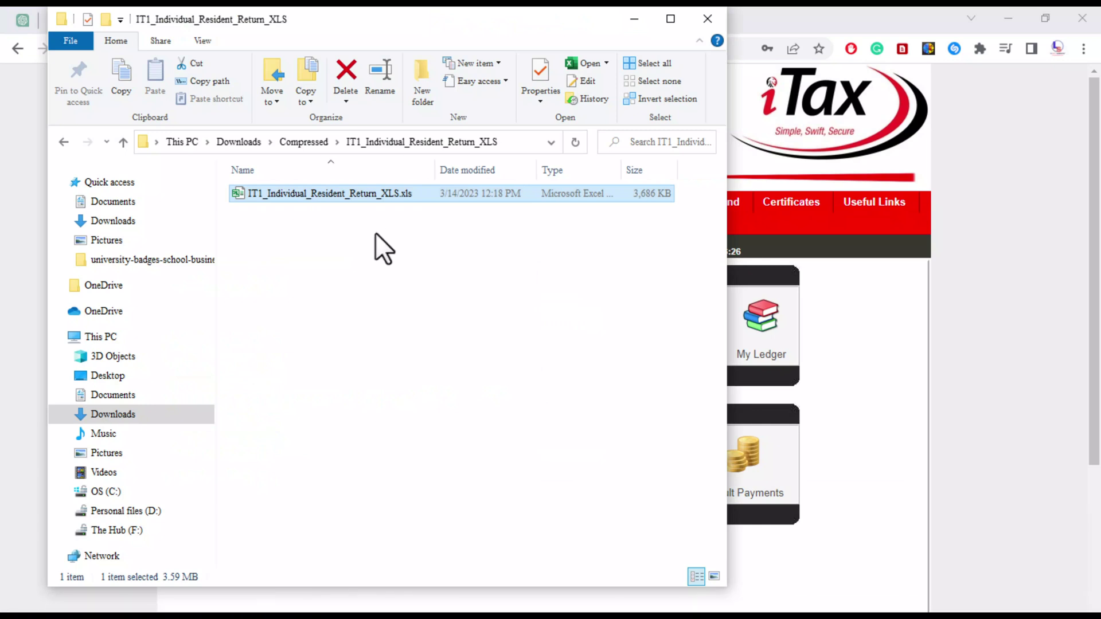
{"action": "key", "text": "Return"}
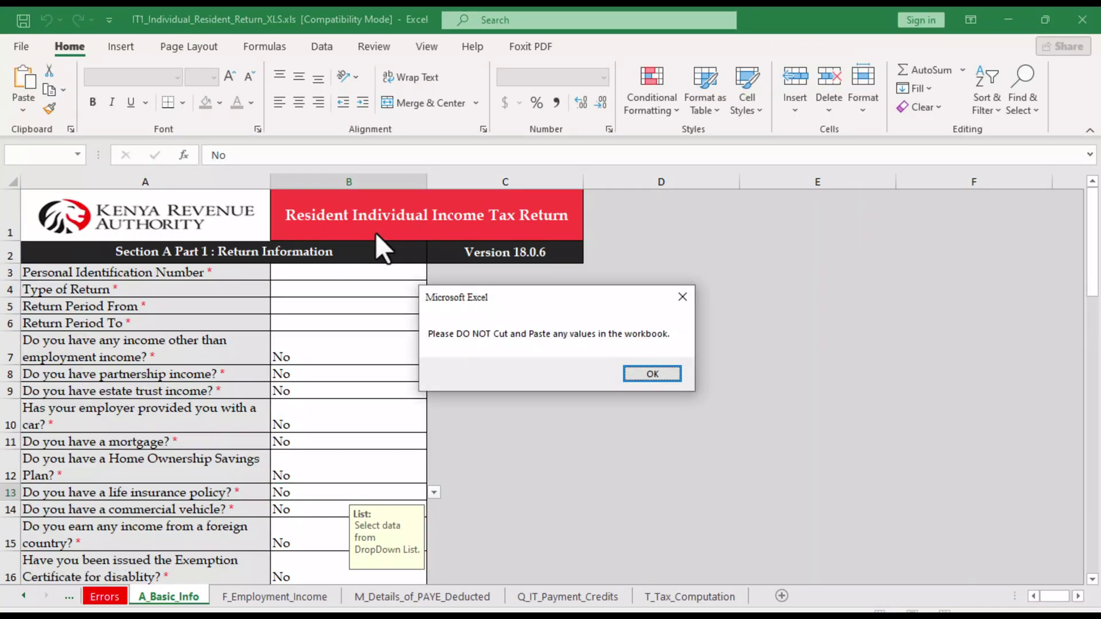
{"action": "left_click", "coordinate": [644, 374]}
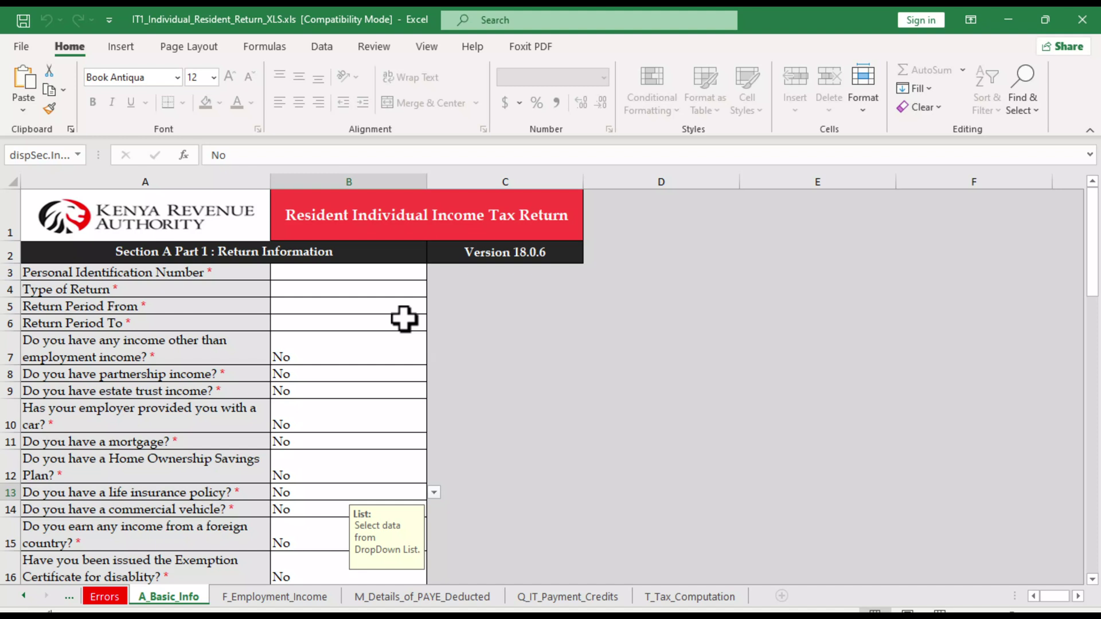
Enter the taxpayer's PIN from the P9 form into cell B3 on A_Basic_Info, fixing a mistyped digit
{"action": "left_click", "coordinate": [343, 273]}
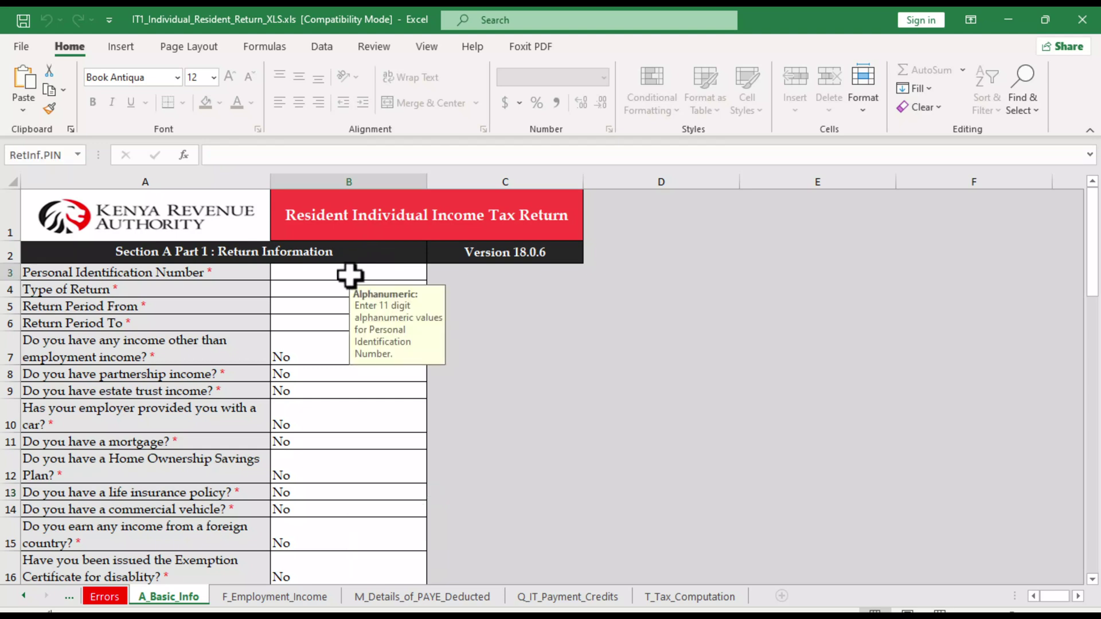
{"action": "key", "text": "alt+Tab"}
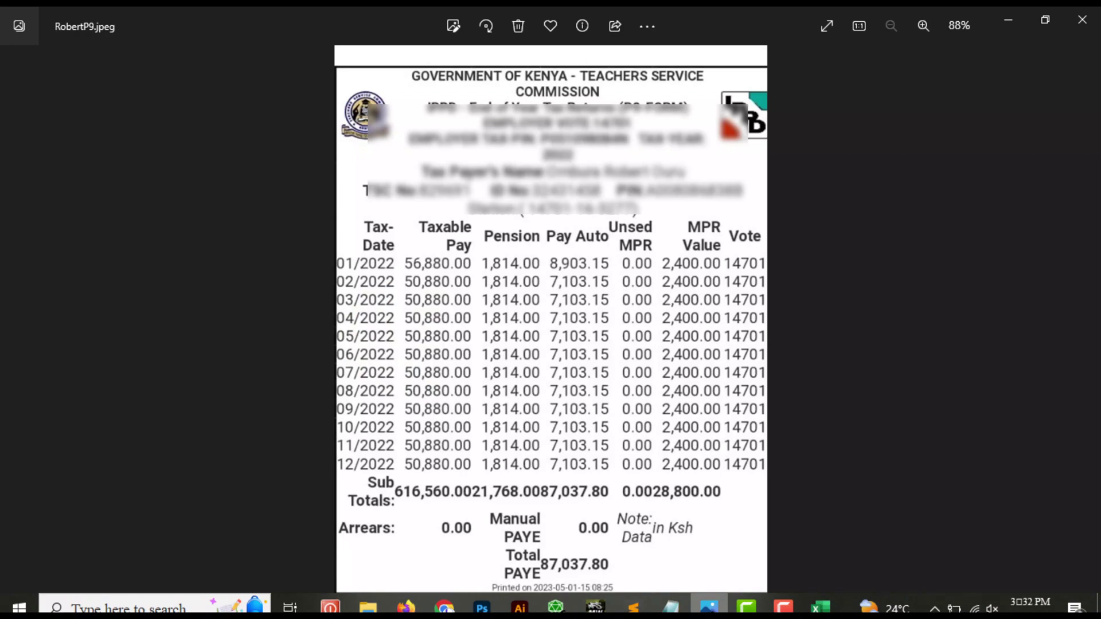
{"action": "key", "text": "alt+Tab"}
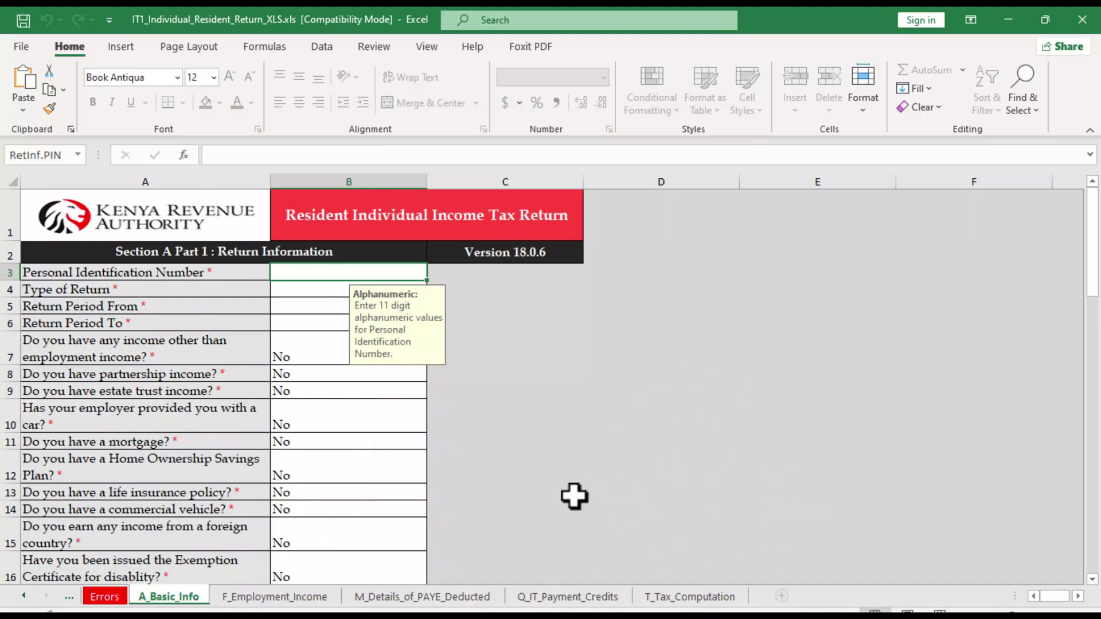
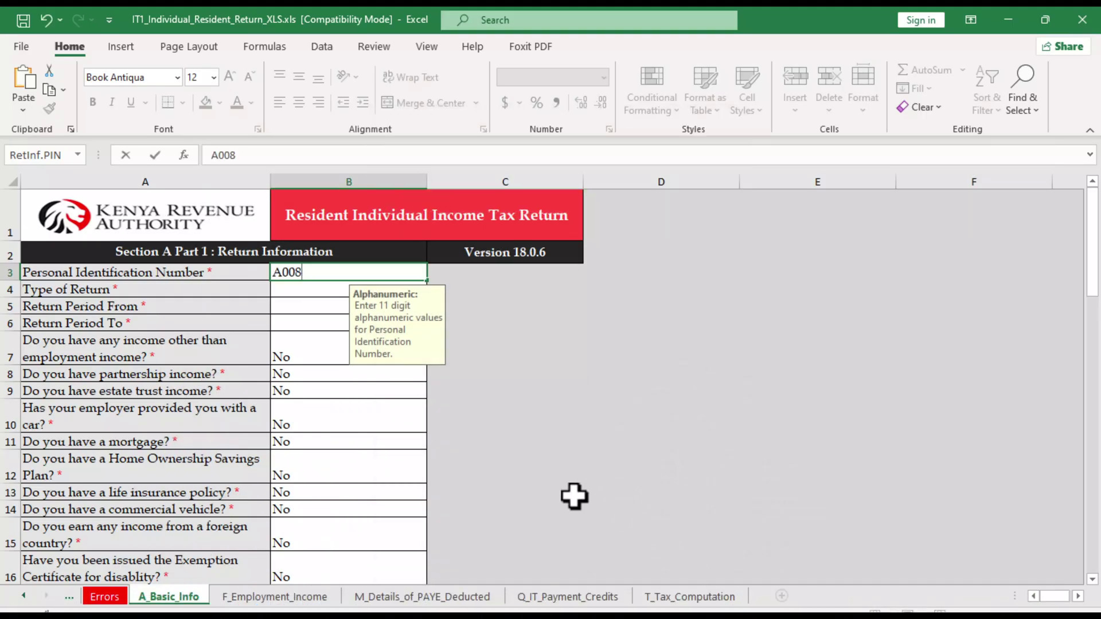
{"action": "mouse_move", "coordinate": [821, 607]}
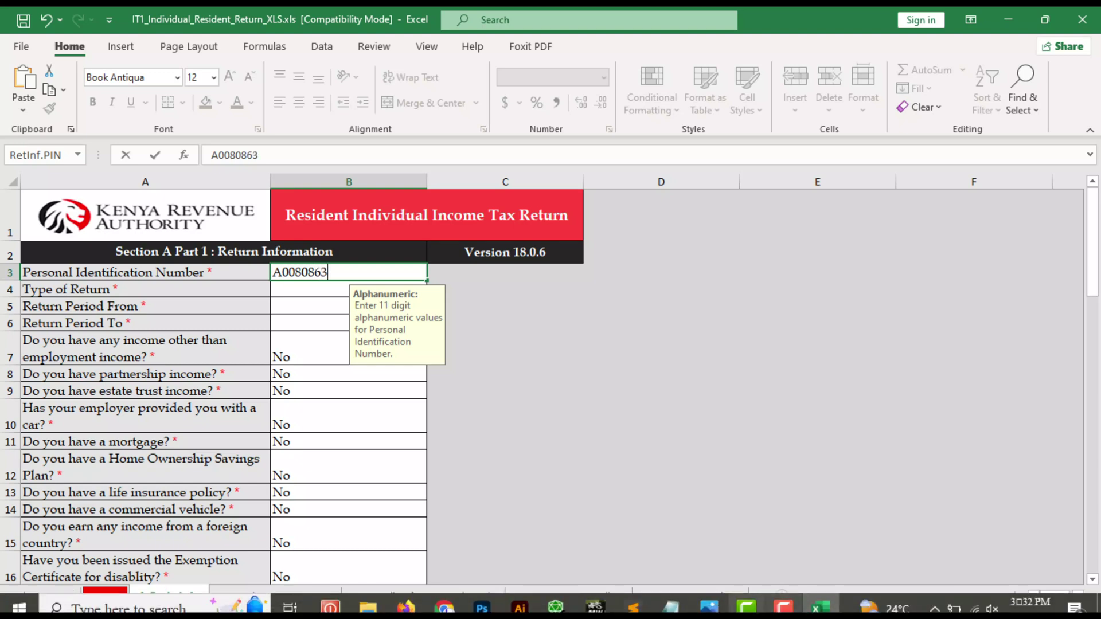
{"action": "left_click", "coordinate": [709, 607]}
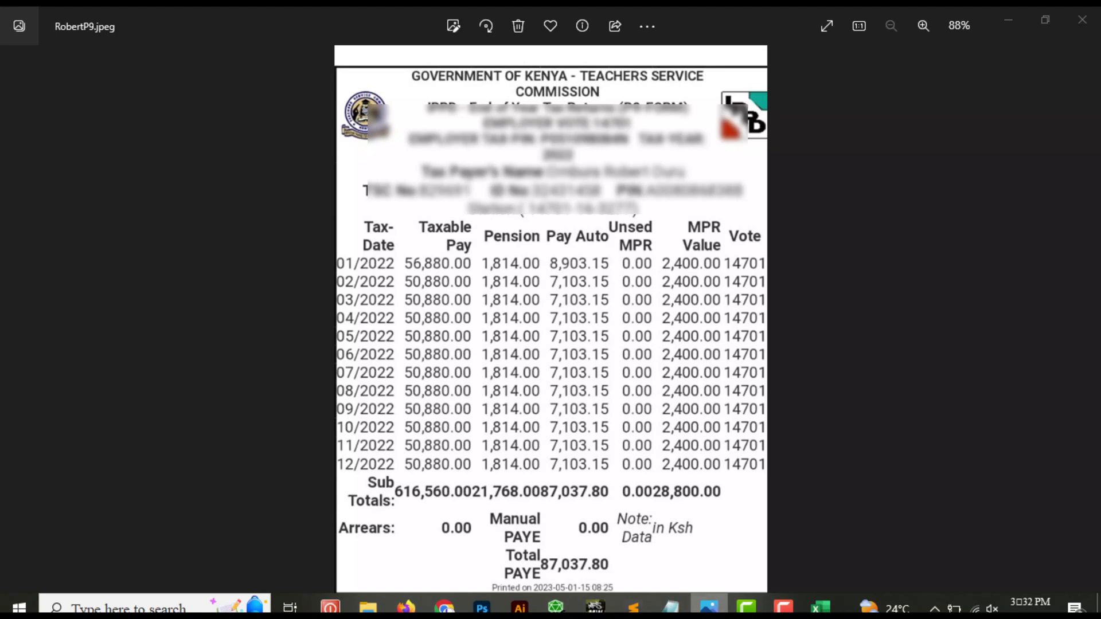
{"action": "key", "text": "alt+Tab"}
{"action": "key", "text": "BackSpace"}
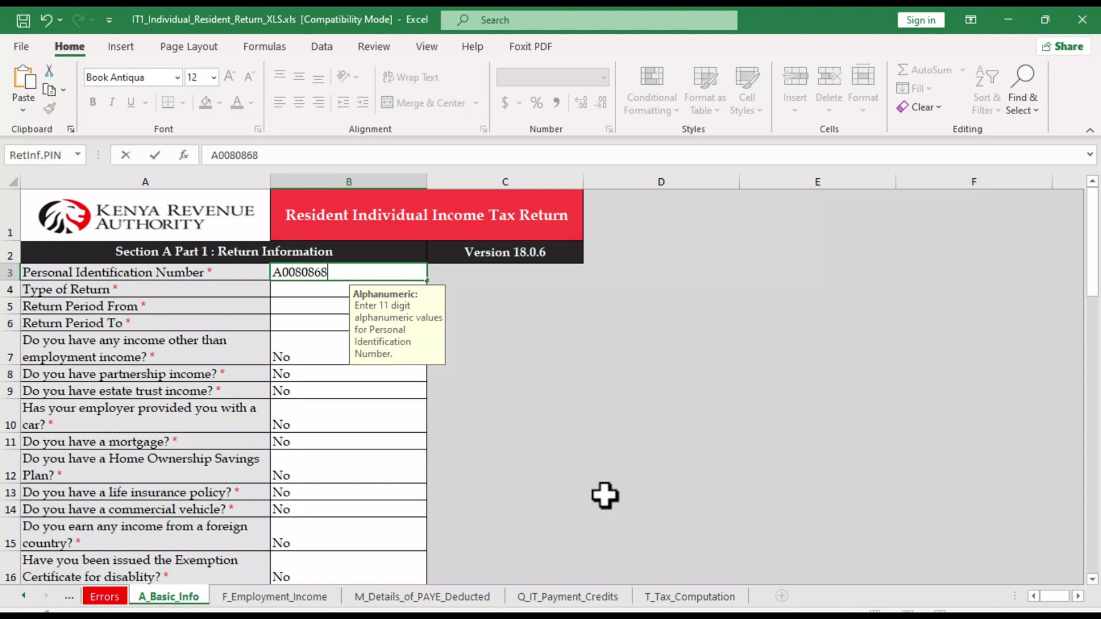
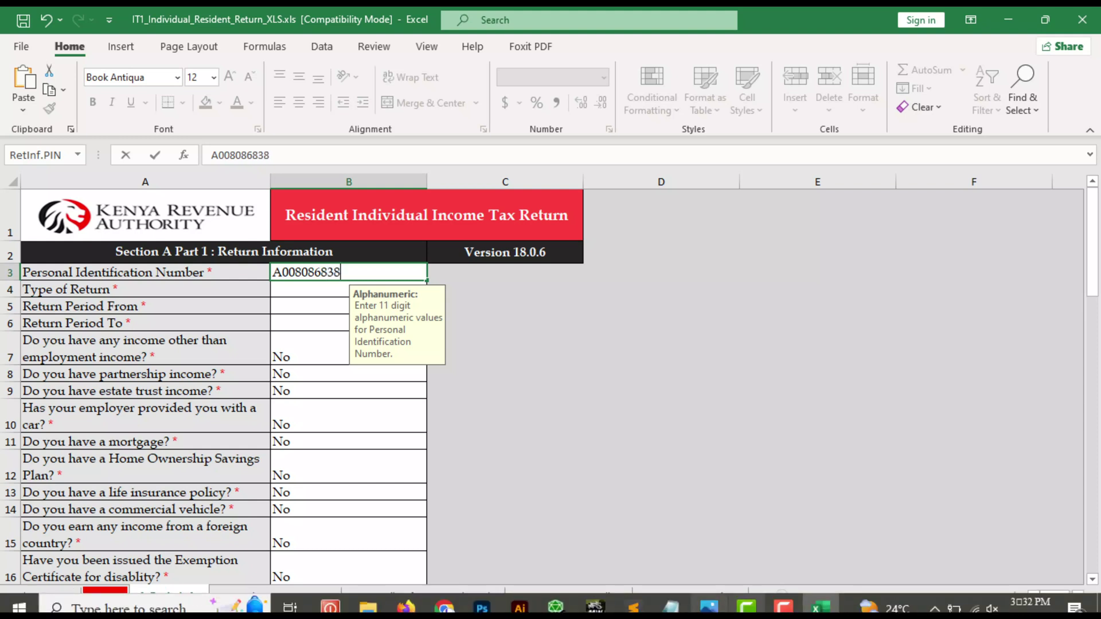
{"action": "left_click", "coordinate": [700, 609]}
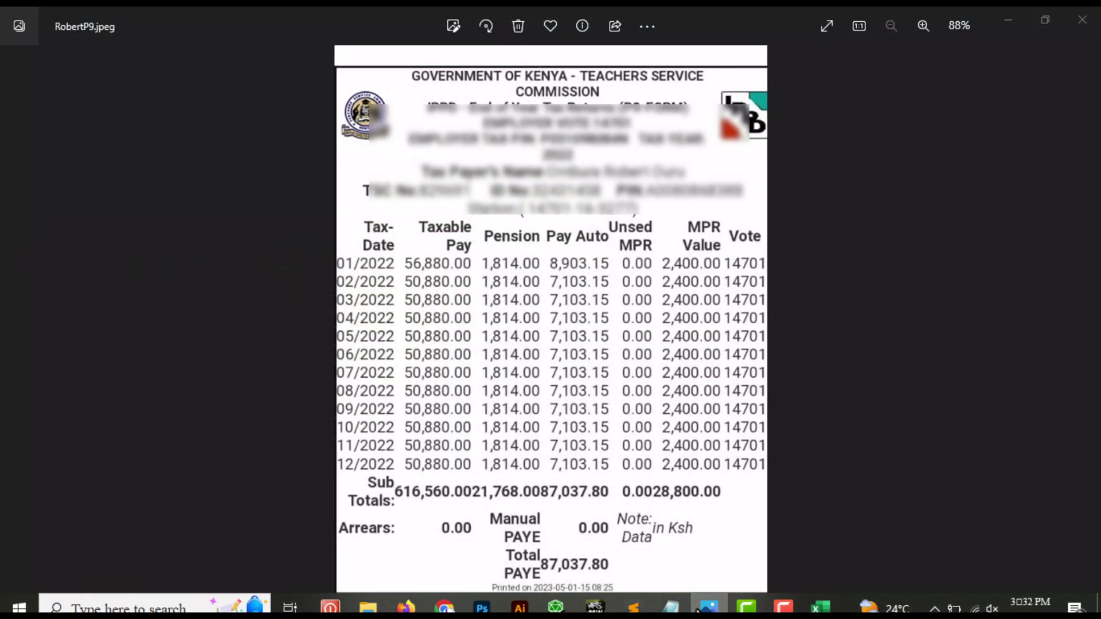
{"action": "key", "text": "alt+Tab"}
{"action": "type", "text": "B"}
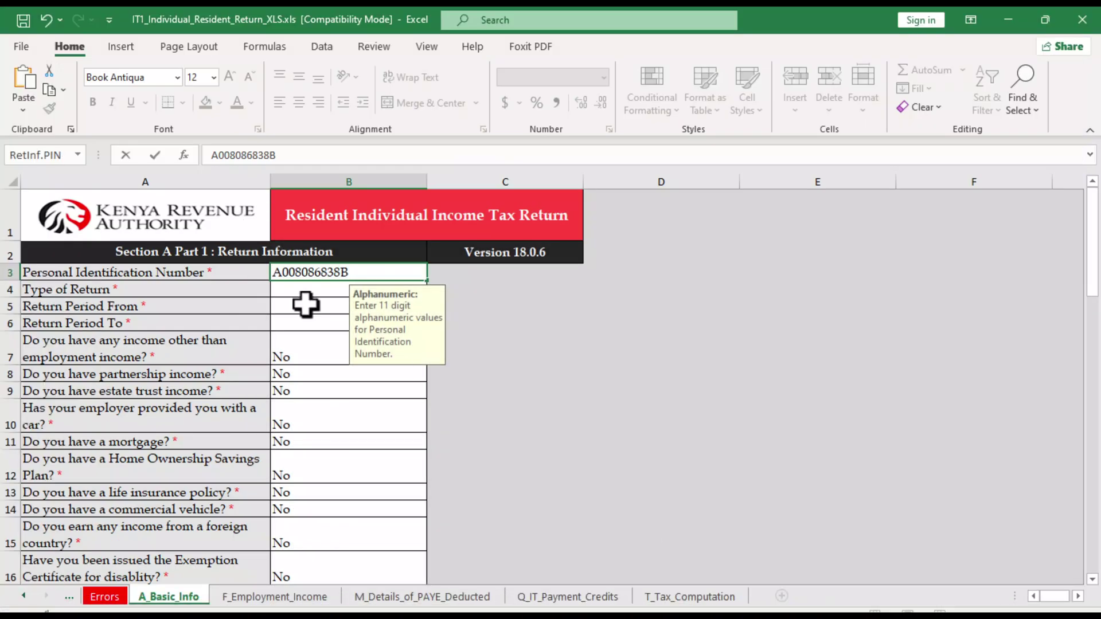
{"action": "left_click", "coordinate": [321, 290]}
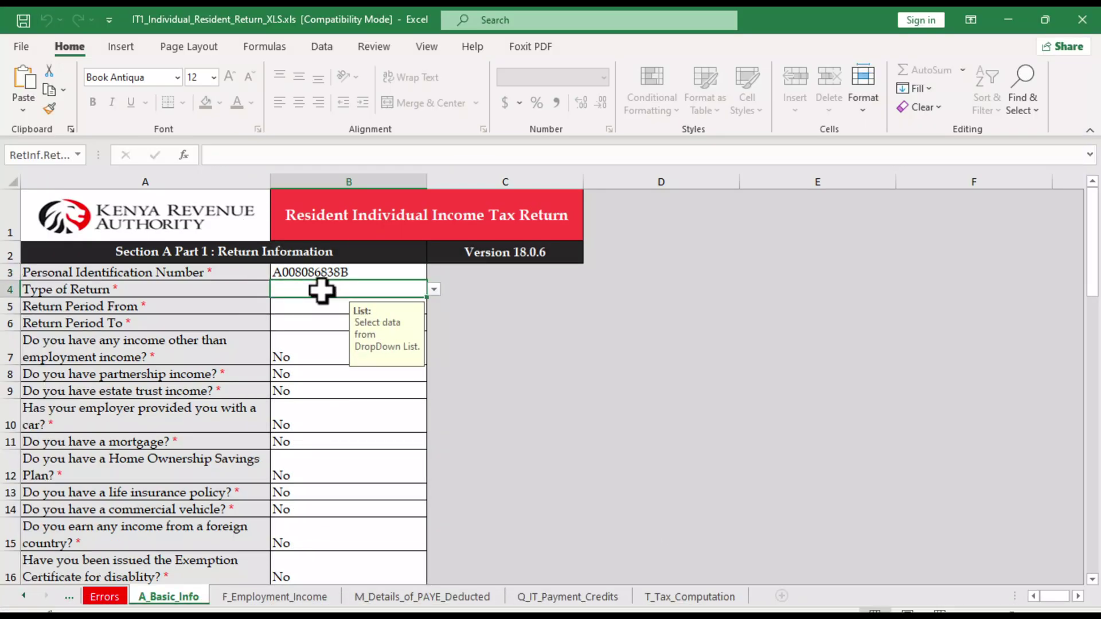
Set the Type of Return to Original
{"action": "left_click", "coordinate": [434, 290]}
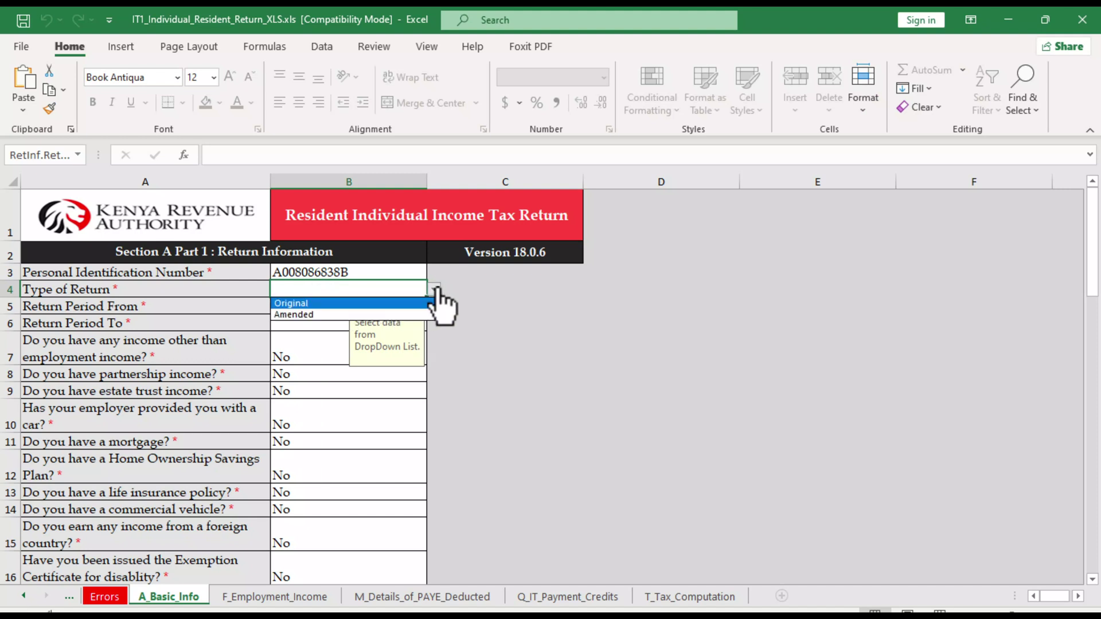
{"action": "left_click", "coordinate": [311, 304]}
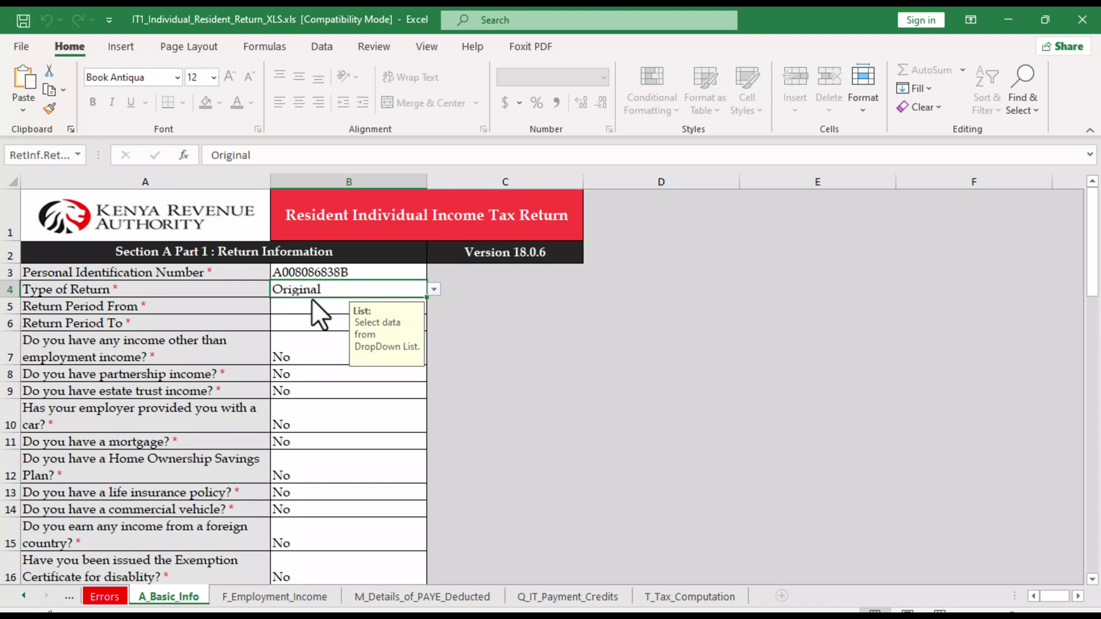
{"action": "left_click", "coordinate": [434, 289]}
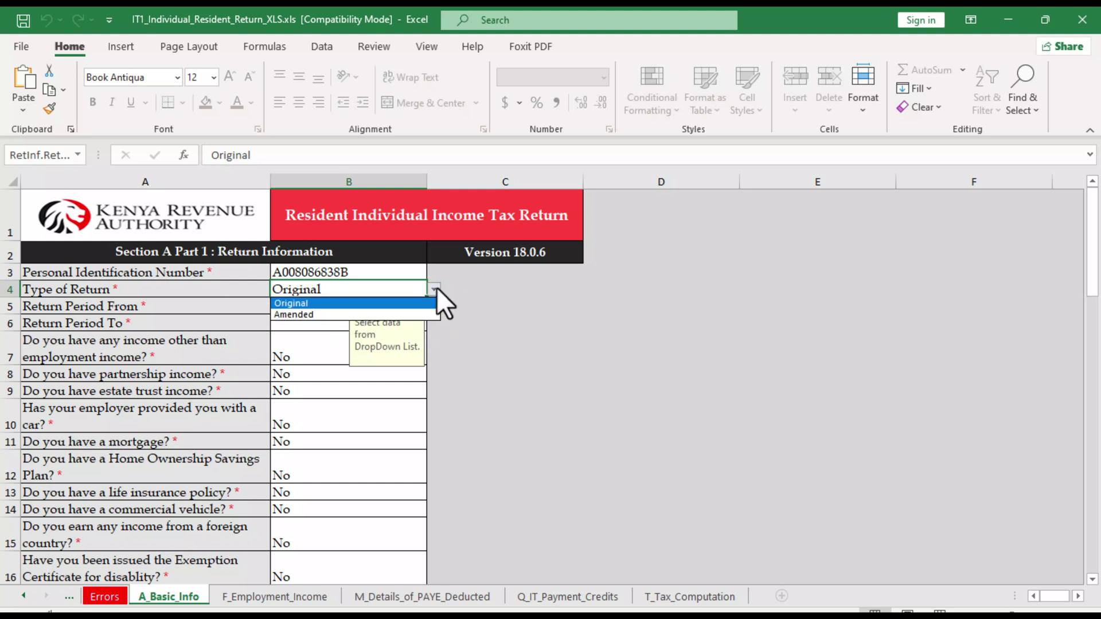
{"action": "left_click", "coordinate": [436, 287]}
Set the return period from 01/01/2022 to 31/12/2022
{"action": "left_click", "coordinate": [321, 308]}
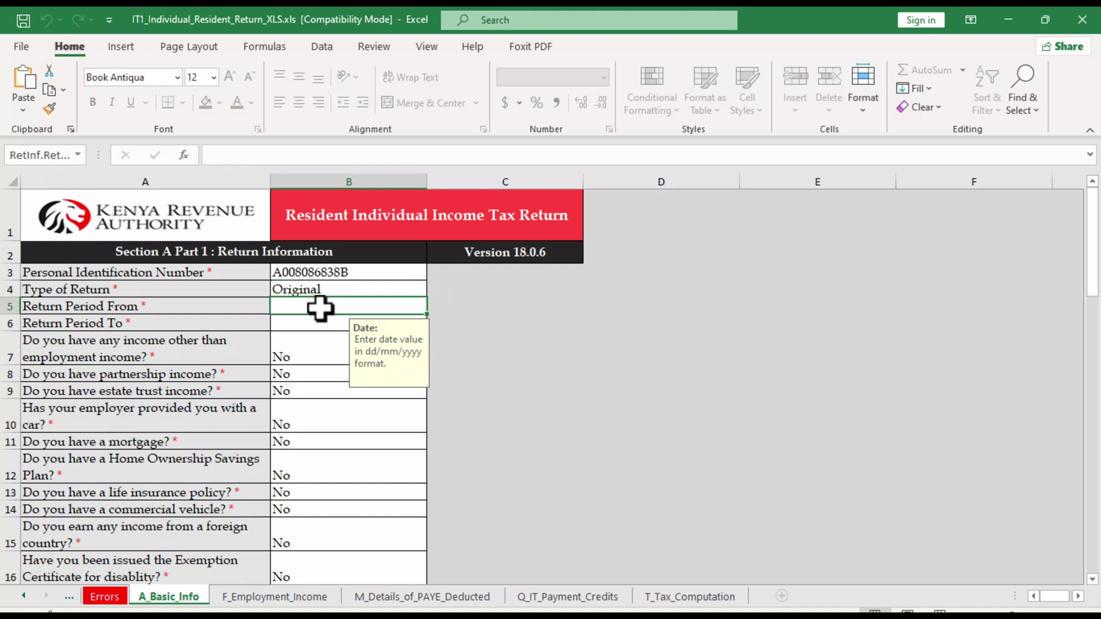
{"action": "type", "text": "01"}
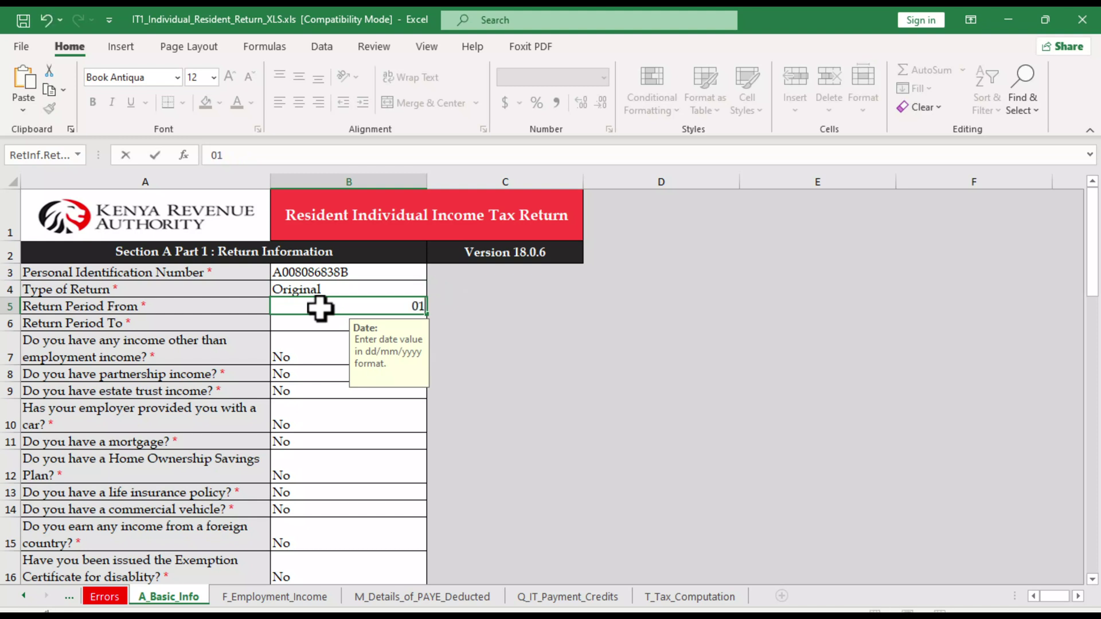
{"action": "type", "text": "/01/202"}
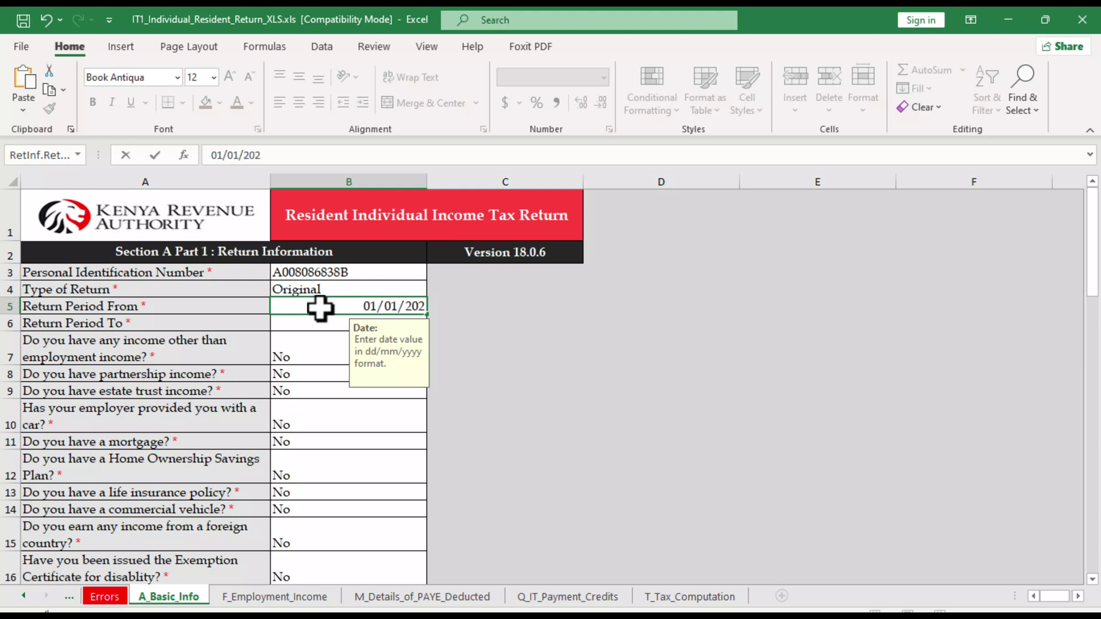
{"action": "type", "text": "2`"}
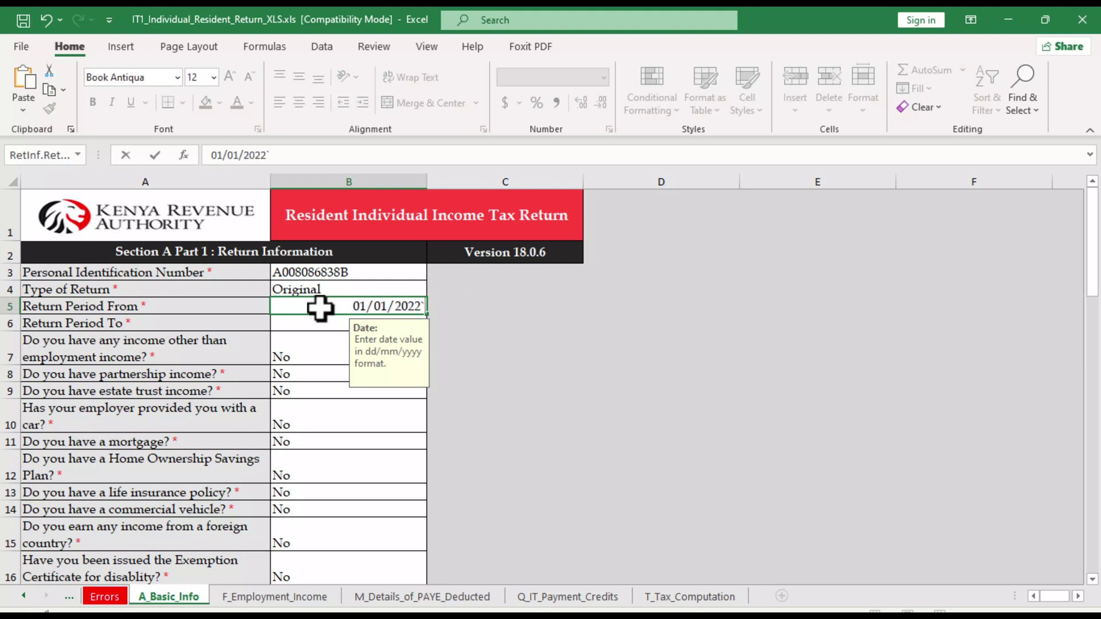
{"action": "key", "text": "BackSpace"}
{"action": "key", "text": "Return"}
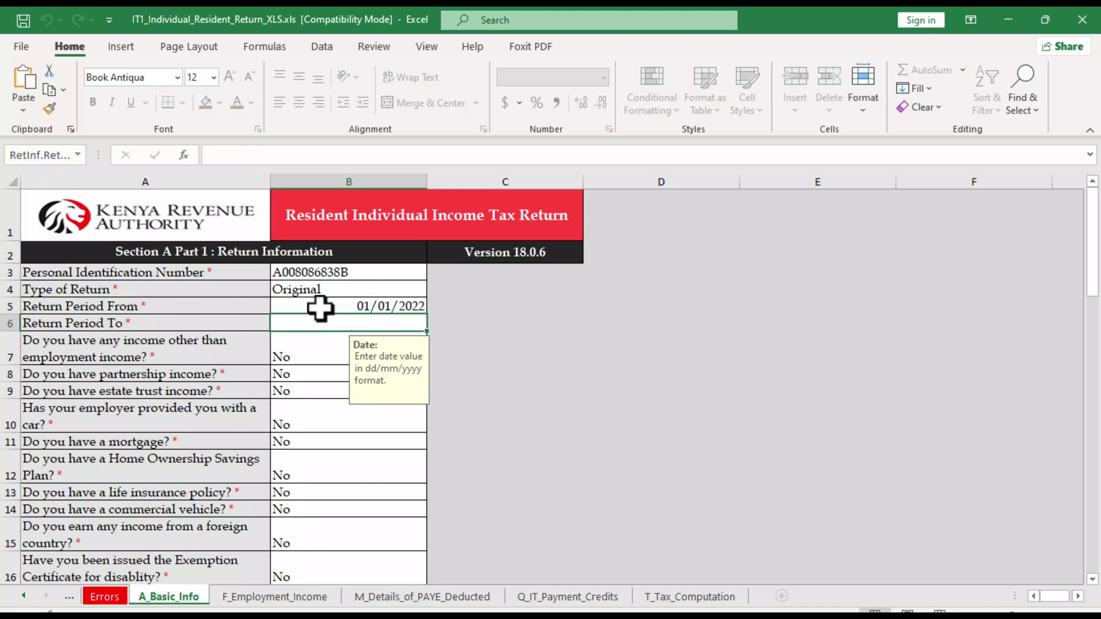
{"action": "type", "text": "31/1"}
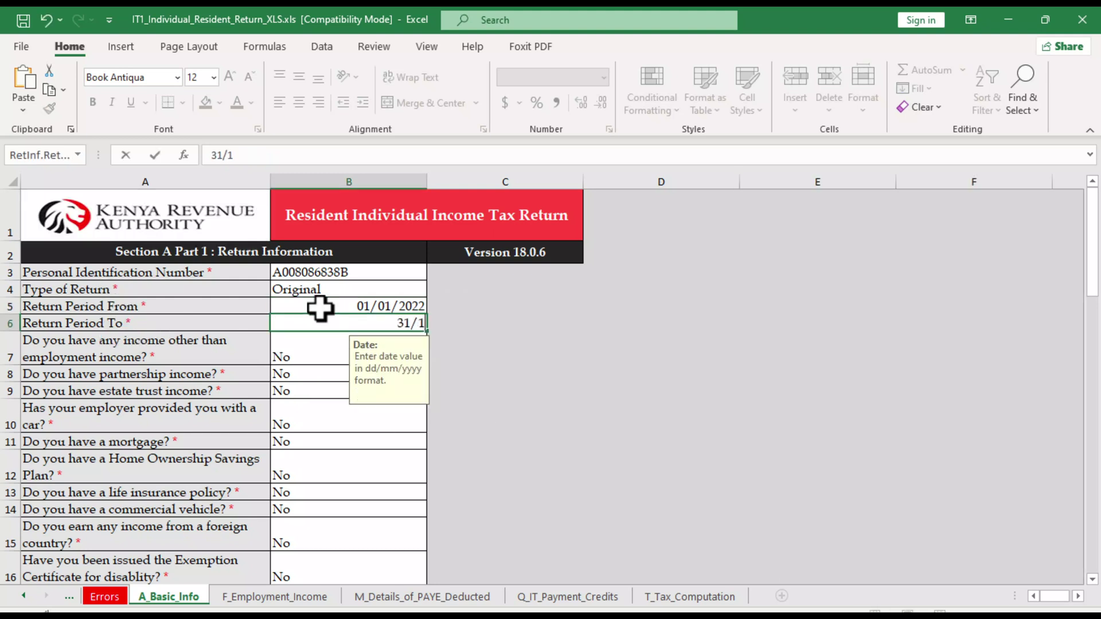
{"action": "type", "text": "2/2022"}
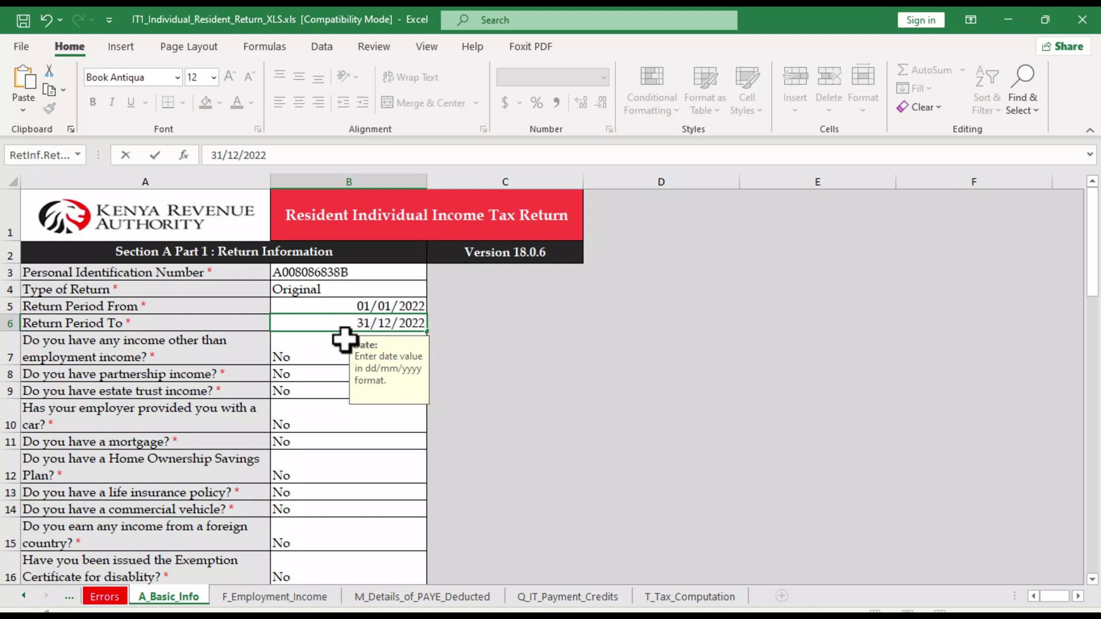
{"action": "left_click", "coordinate": [503, 430]}
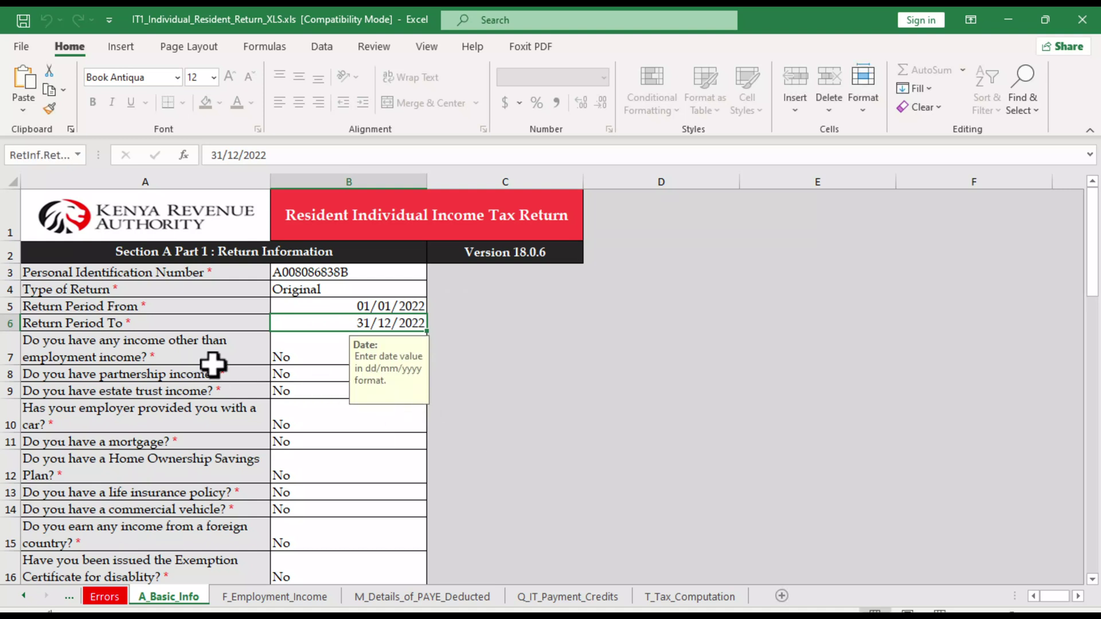
Keep No for other income and go to the F_Employment_Income sheet
{"action": "left_click", "coordinate": [310, 353]}
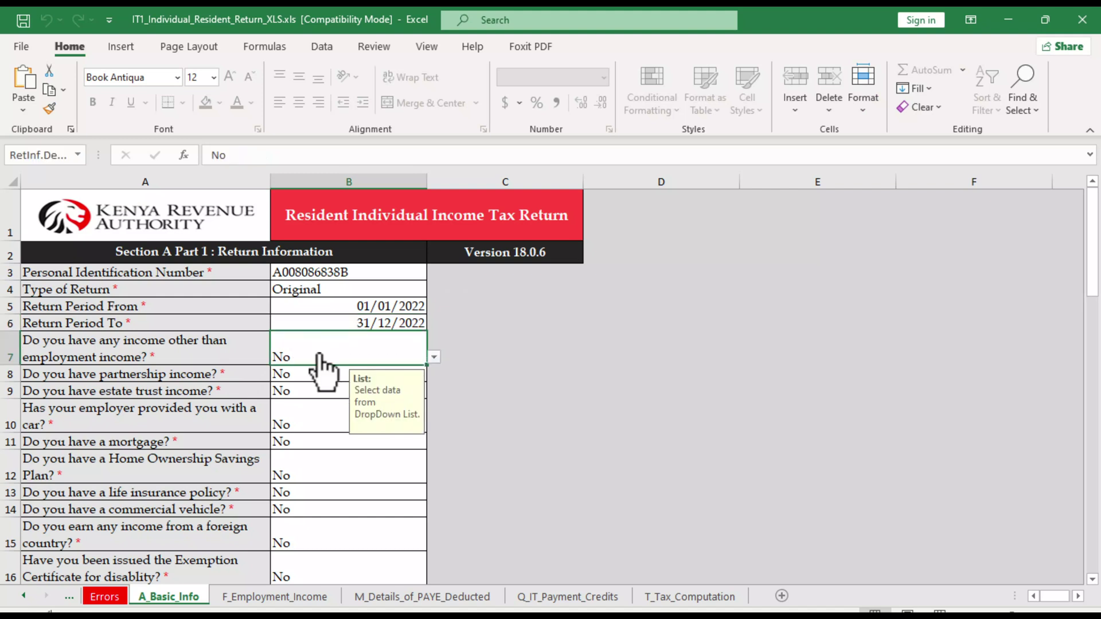
{"action": "left_click", "coordinate": [434, 358]}
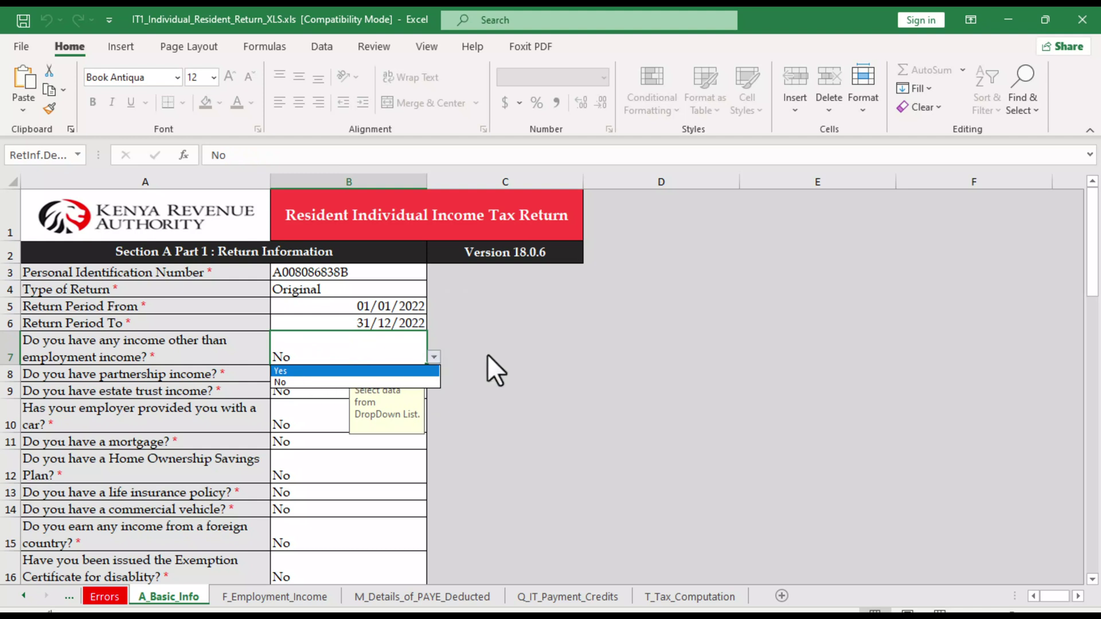
{"action": "key", "text": "Escape"}
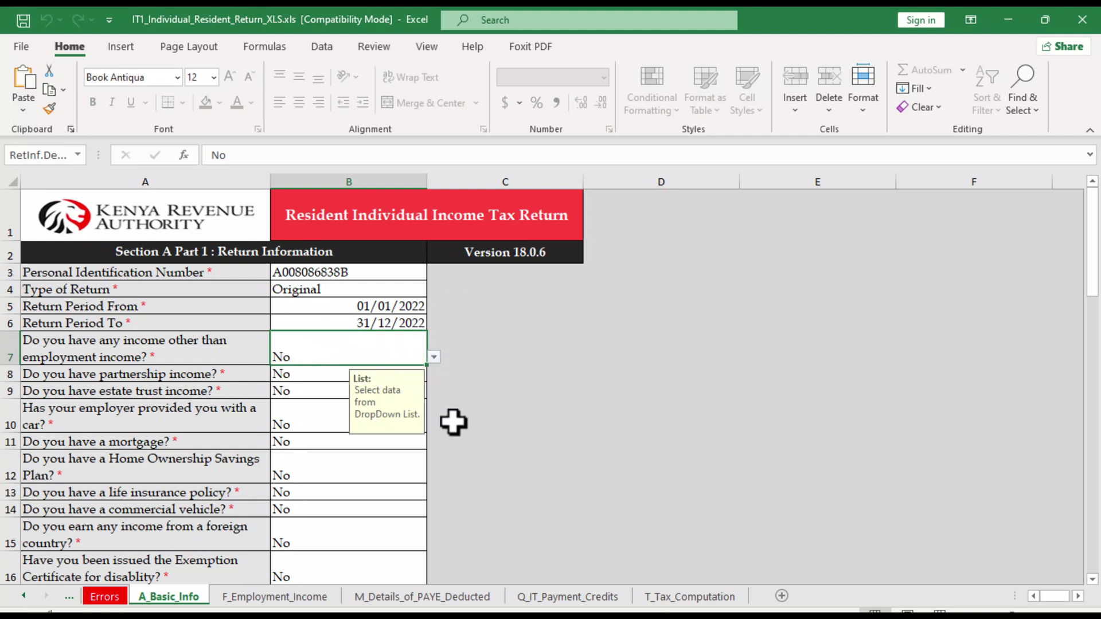
{"action": "left_click", "coordinate": [261, 599]}
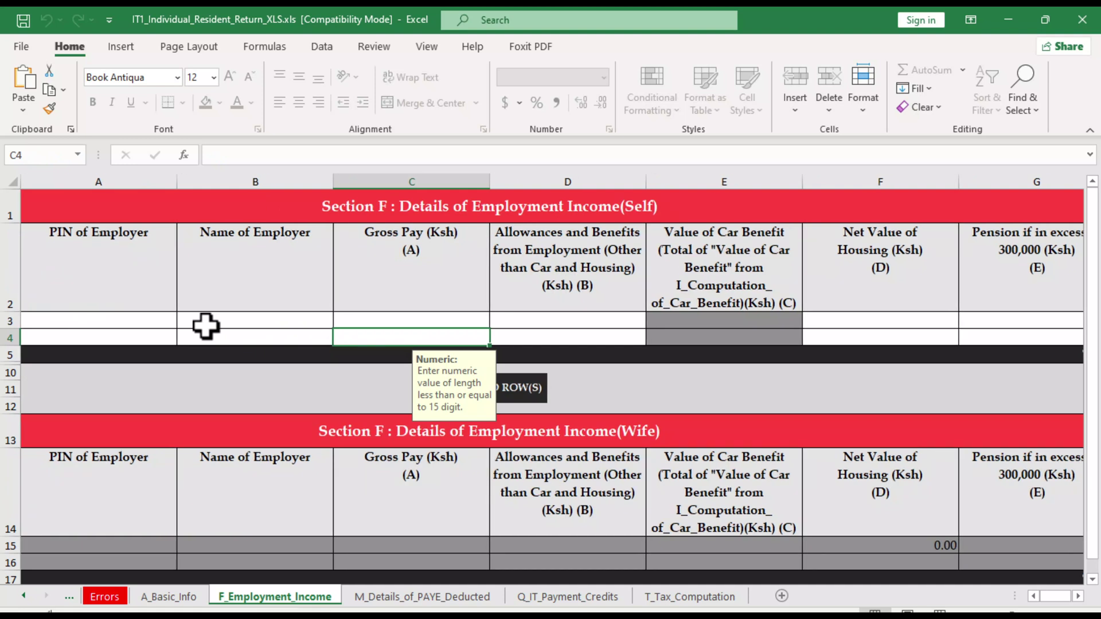
Enter the employer's PIN in A3 and employer name TSC in B3 on F_Employment_Income
{"action": "left_click", "coordinate": [117, 321]}
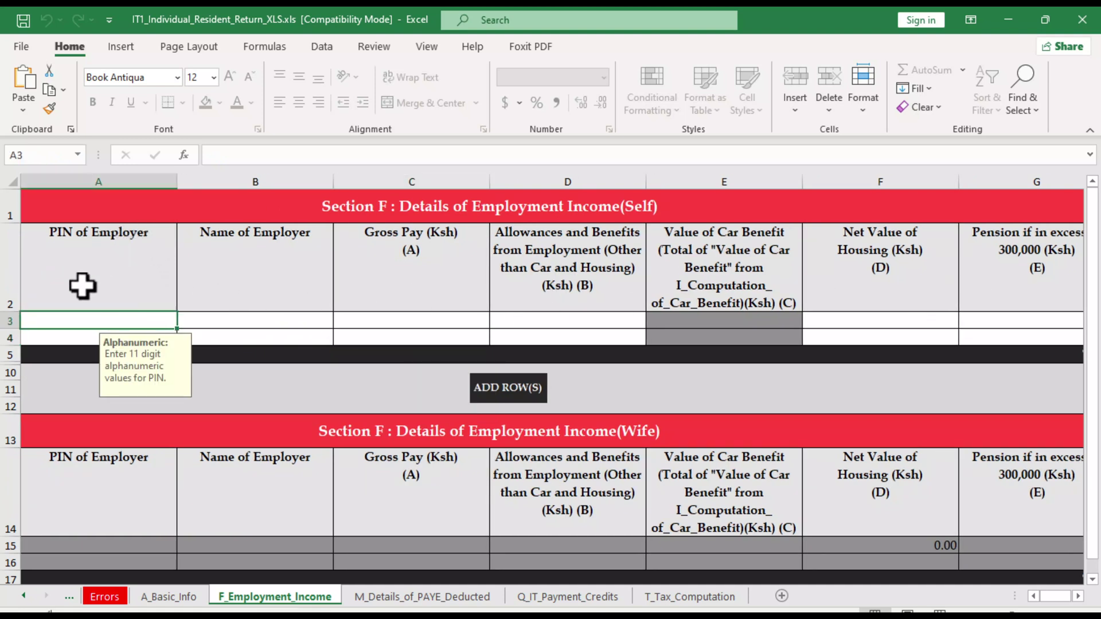
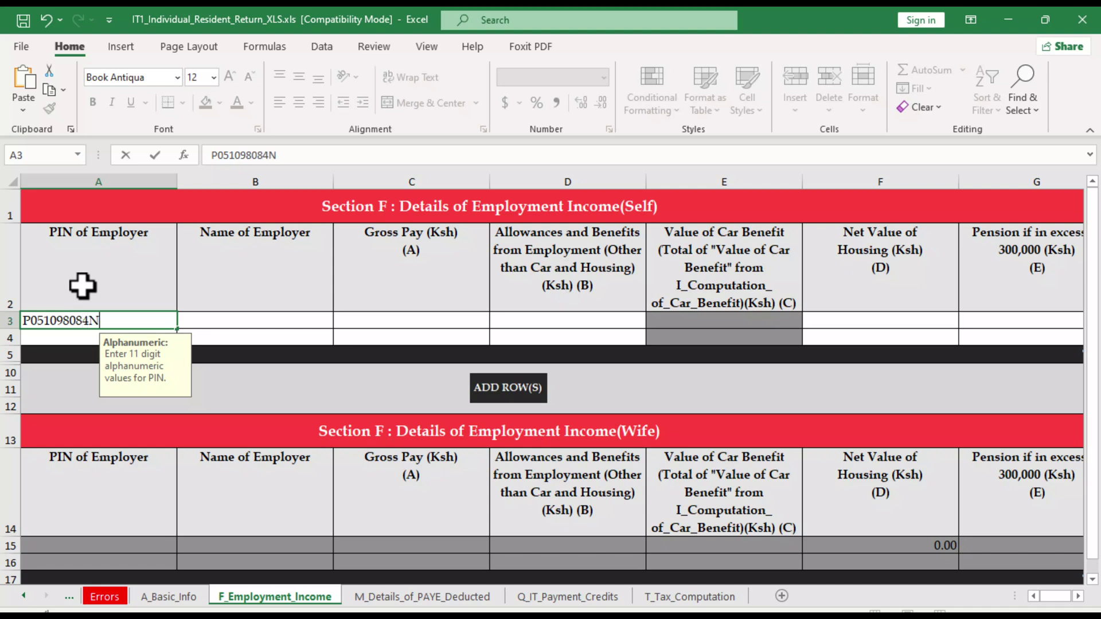
{"action": "key", "text": "Tab"}
{"action": "type", "text": "TSC"}
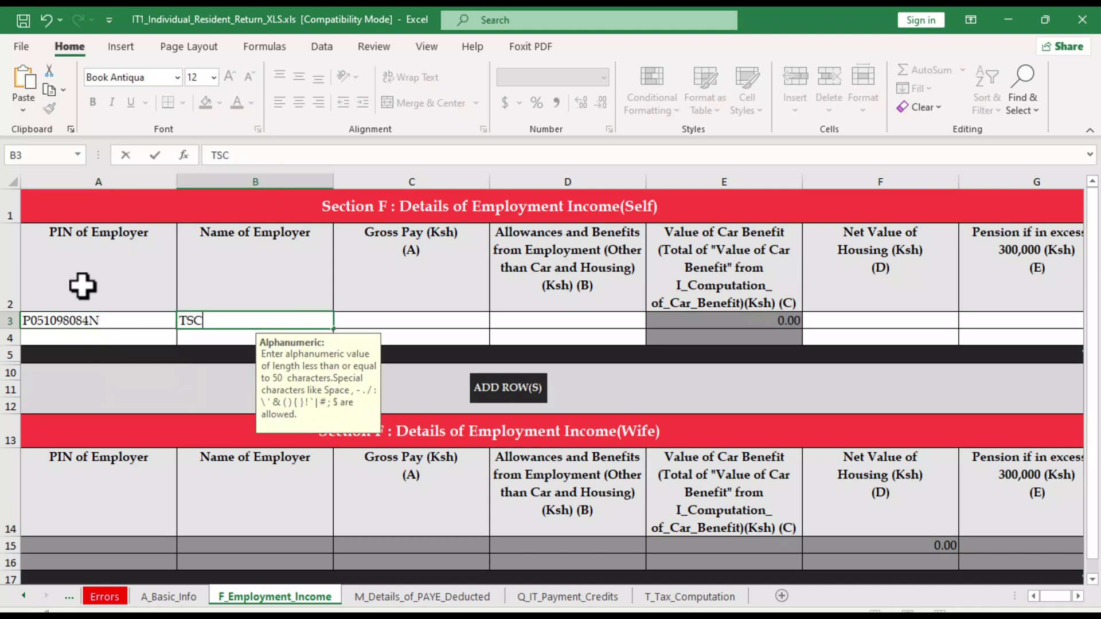
{"action": "key", "text": "Tab"}
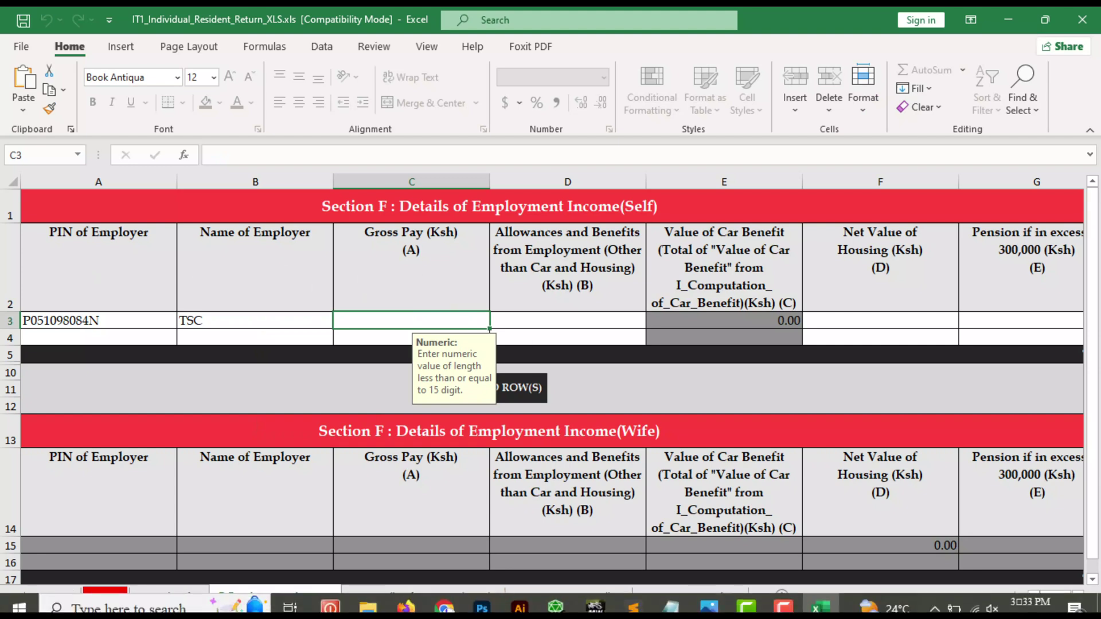
View the P9 card showing taxable pay 616,560.00 and total PAYE 87,037.80
{"action": "left_click", "coordinate": [709, 607]}
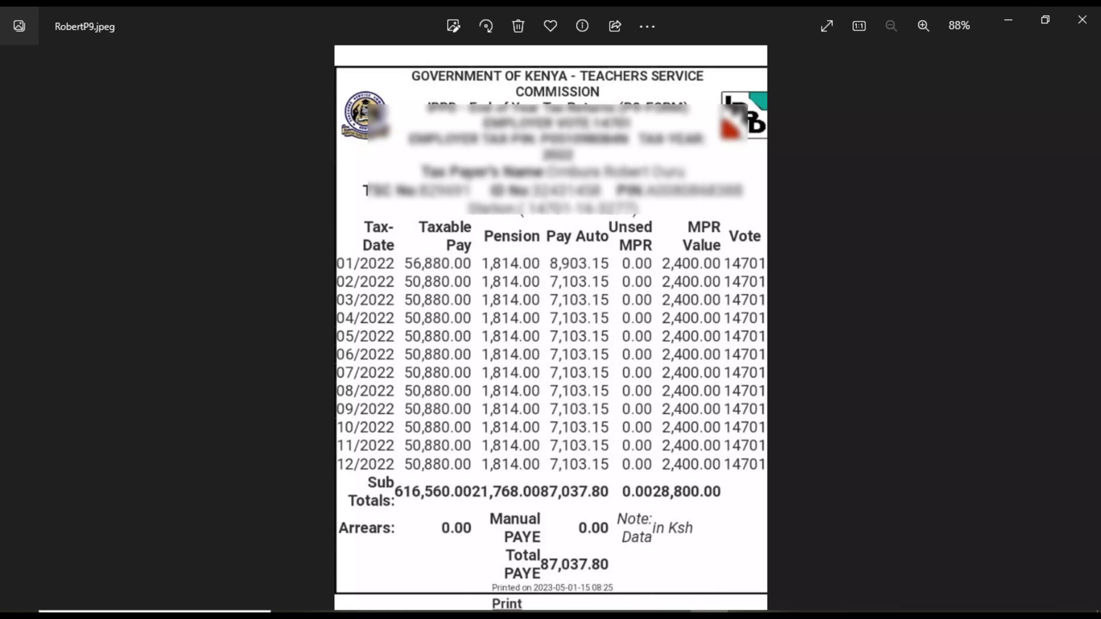
Fill TSC's row with gross pay 616560 and 0 for allowances, housing value and pension
{"action": "left_click", "coordinate": [821, 607]}
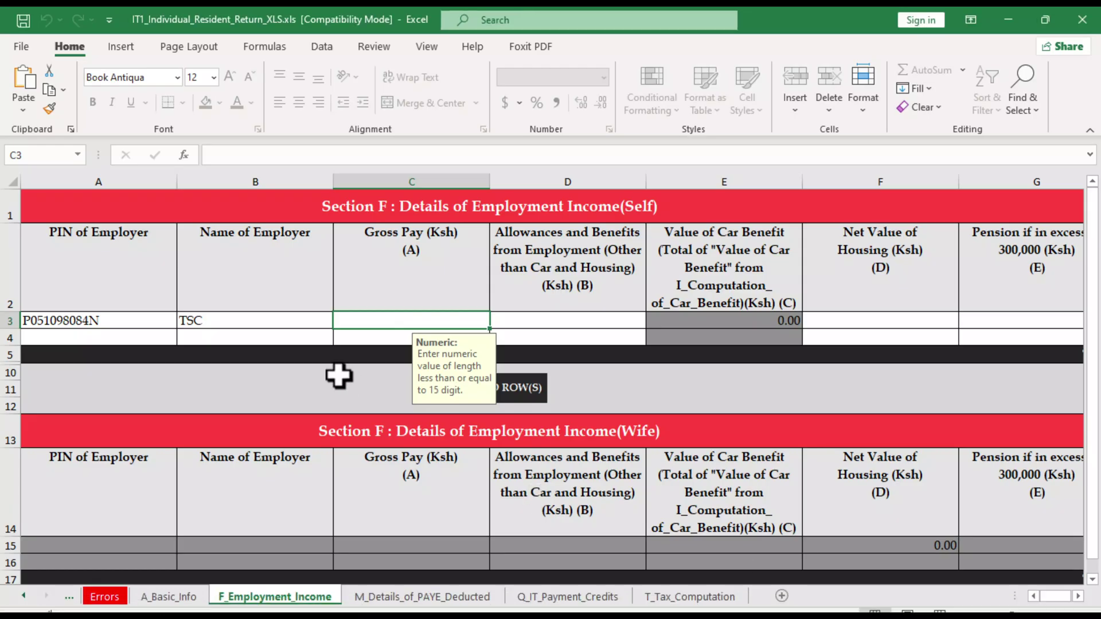
{"action": "type", "text": "616"}
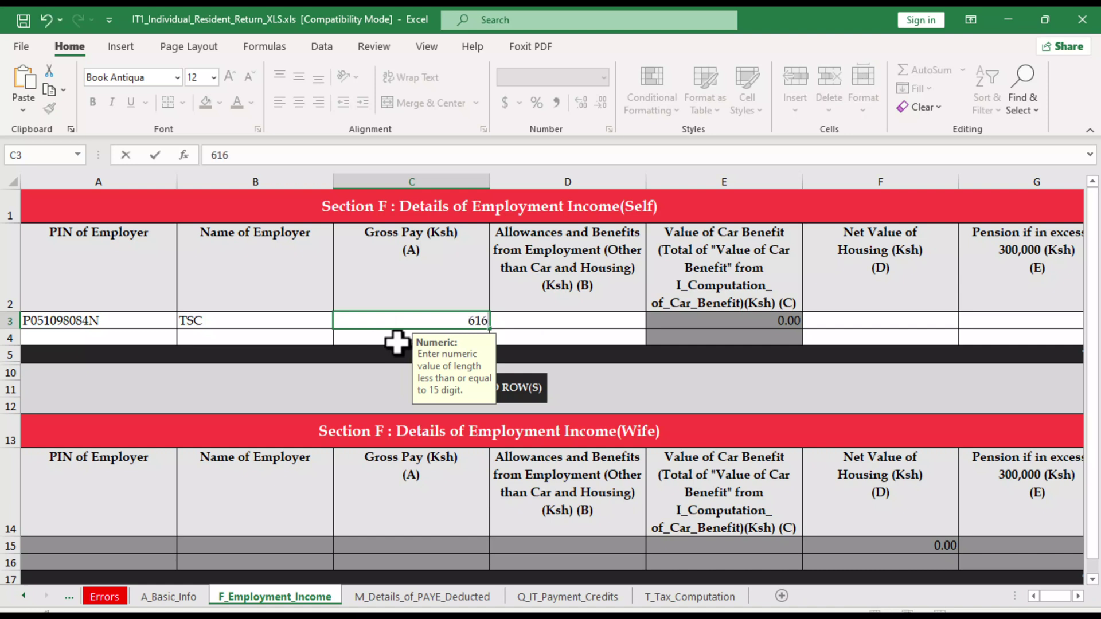
{"action": "type", "text": "560"}
{"action": "key", "text": "Tab"}
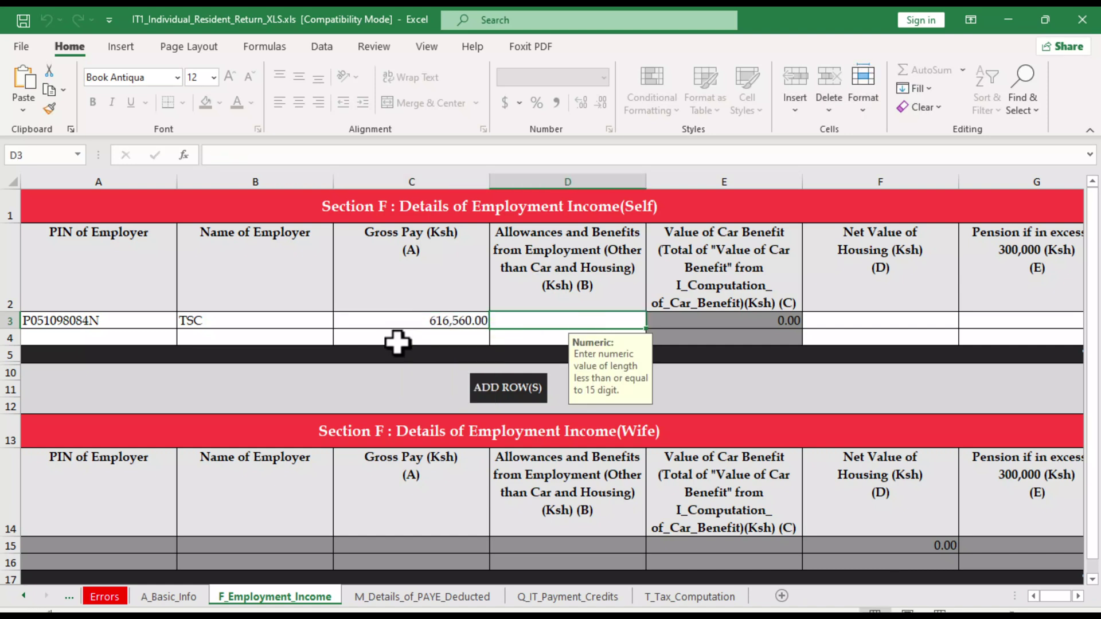
{"action": "type", "text": "0"}
{"action": "key", "text": "Tab"}
{"action": "type", "text": "0"}
{"action": "key", "text": "Tab"}
{"action": "type", "text": "0"}
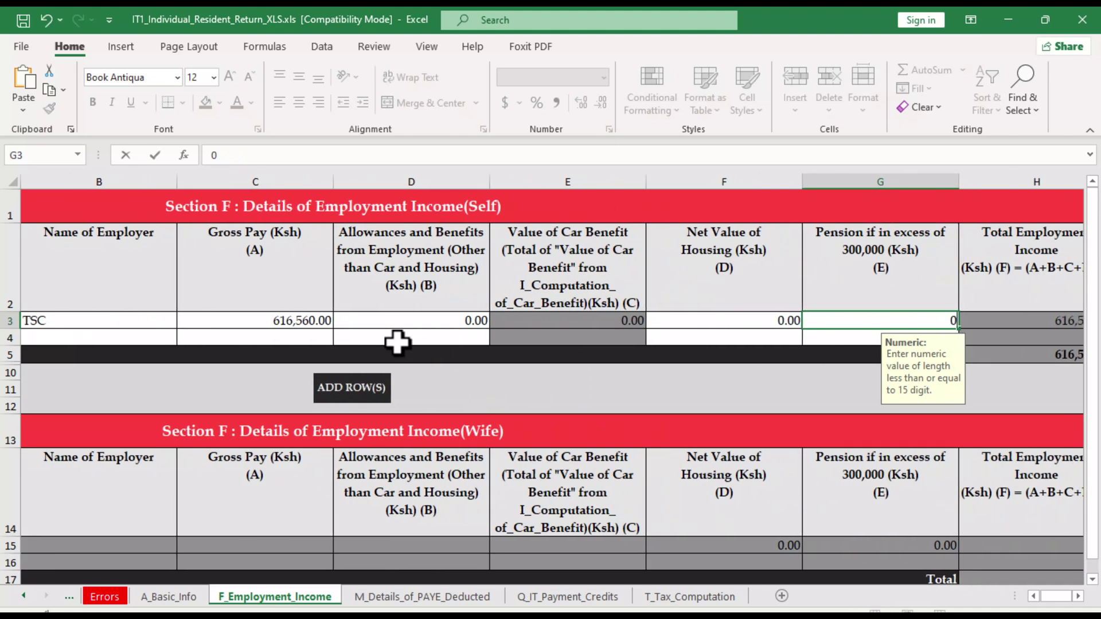
{"action": "key", "text": "Return"}
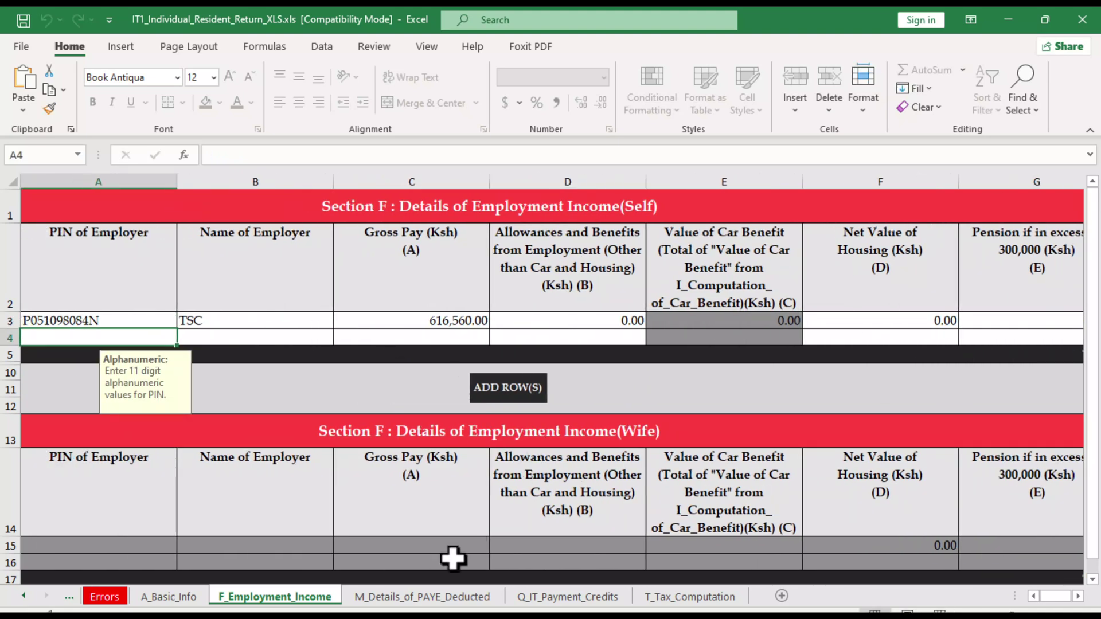
On M_Details_of_PAYE_Deducted, pick TSC's employer PIN in A3 and enter TSC in B3
{"action": "left_click", "coordinate": [402, 597]}
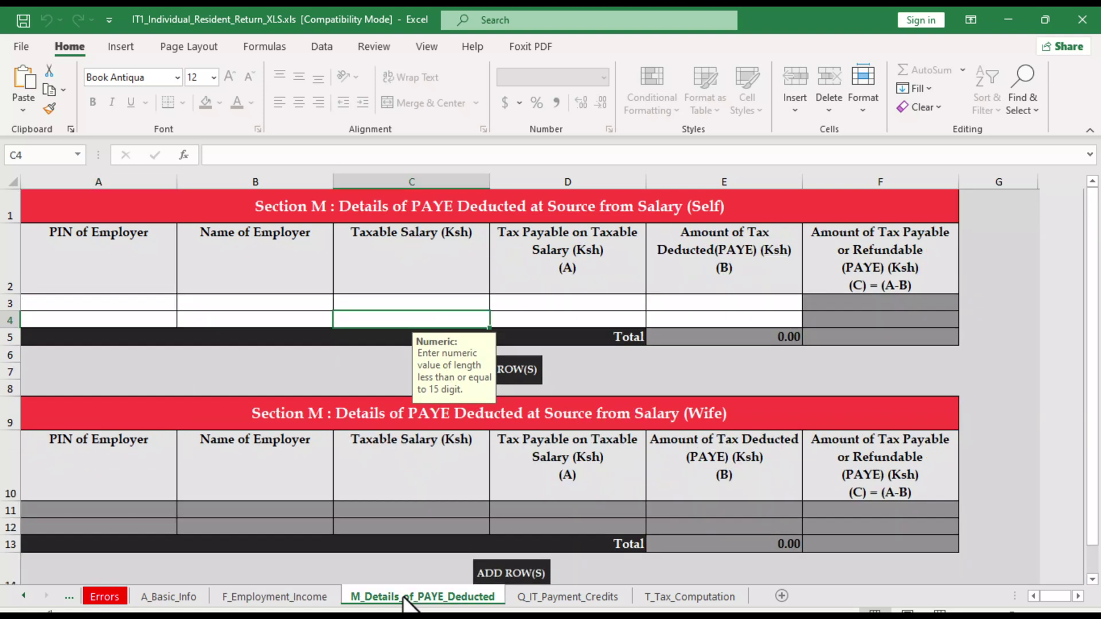
{"action": "left_click", "coordinate": [161, 308]}
{"action": "left_click", "coordinate": [184, 302]}
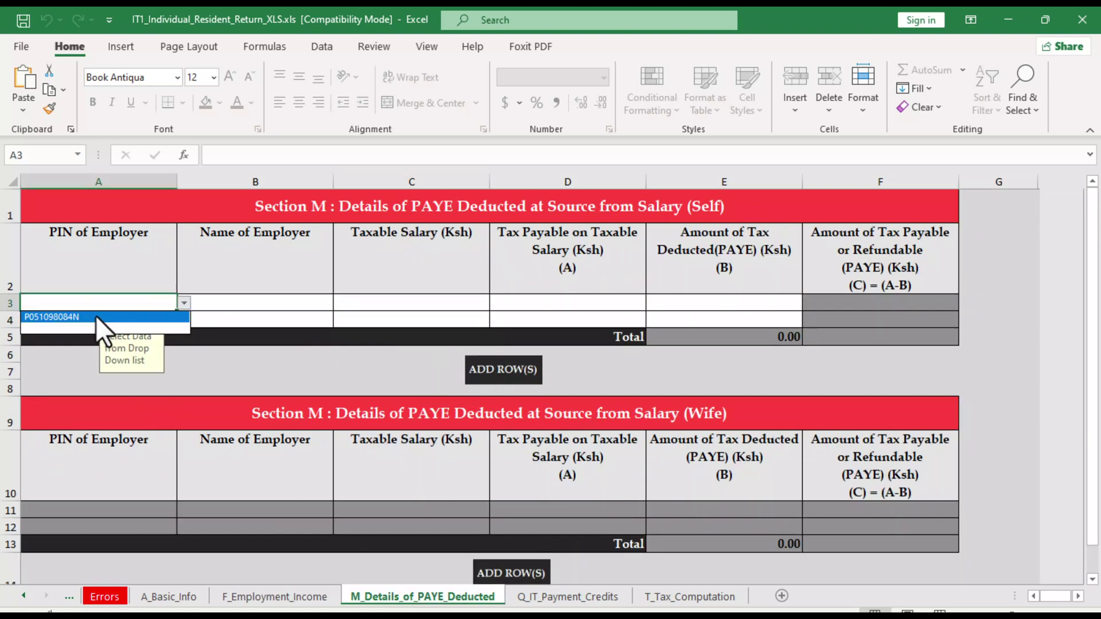
{"action": "left_click", "coordinate": [98, 318]}
{"action": "left_click", "coordinate": [225, 303]}
{"action": "type", "text": "TSC"}
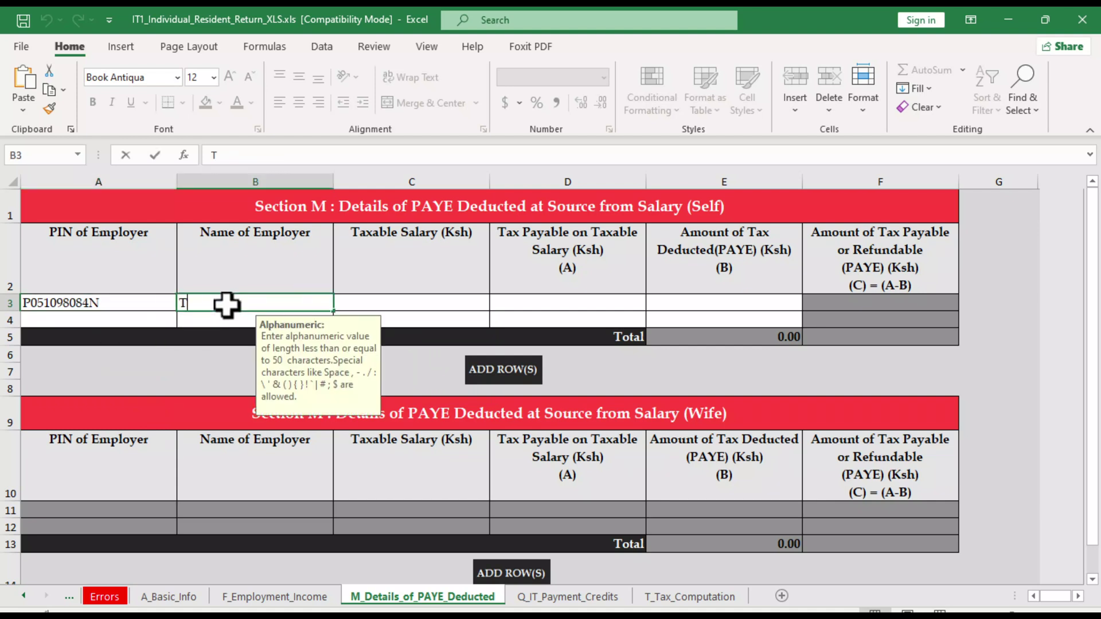
{"action": "left_click", "coordinate": [420, 303]}
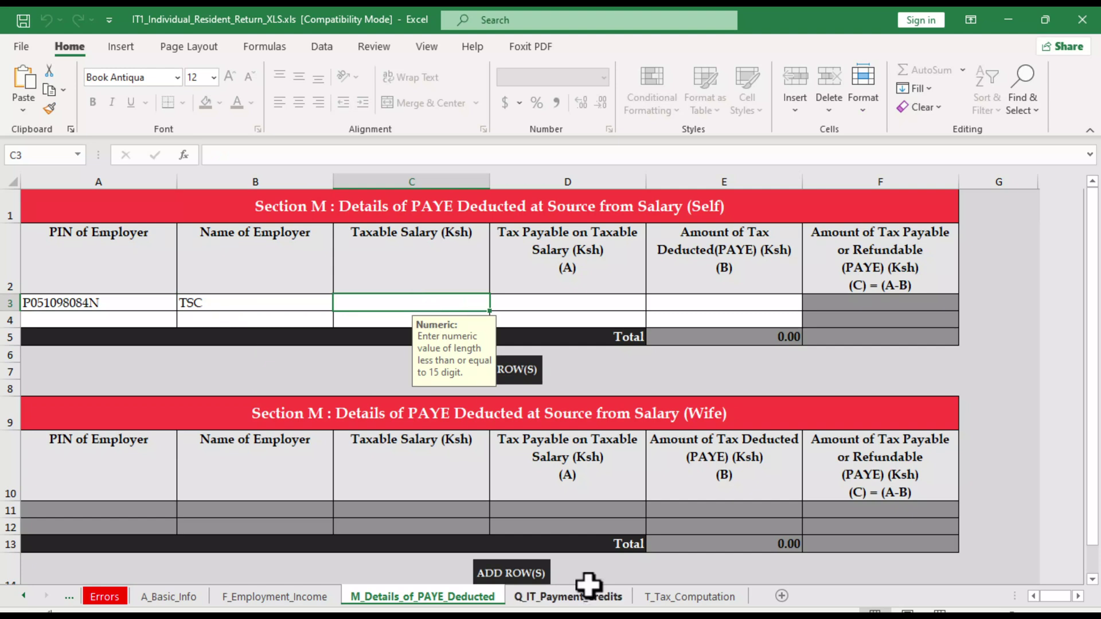
Enter 616,560 as TSC's taxable salary, checked against F_Employment_Income gross pay
{"action": "left_click", "coordinate": [295, 597]}
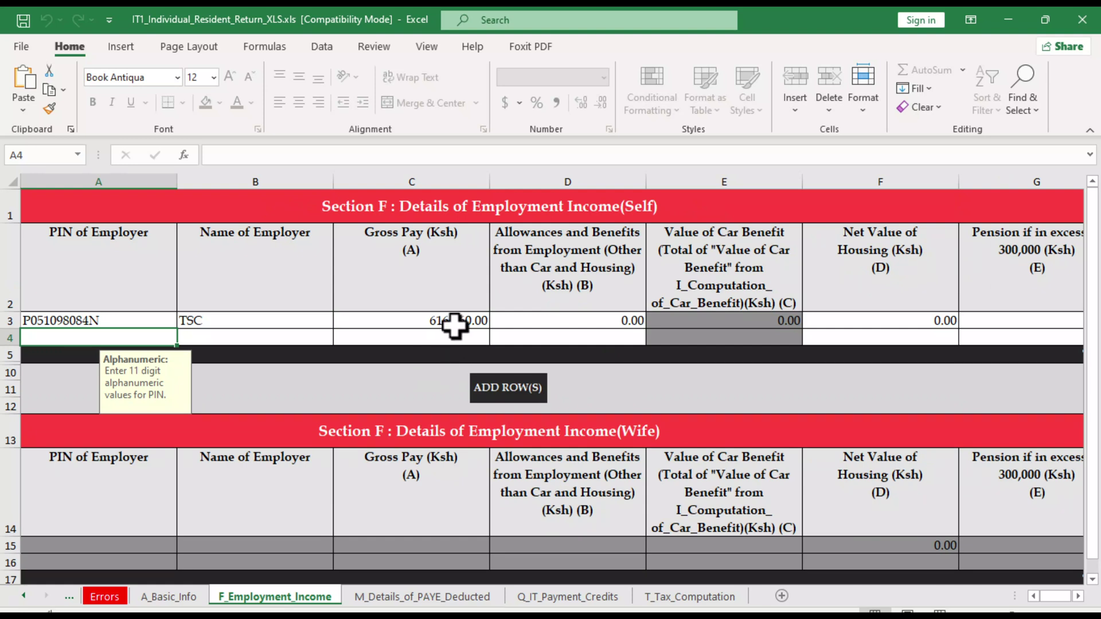
{"action": "left_click", "coordinate": [422, 597]}
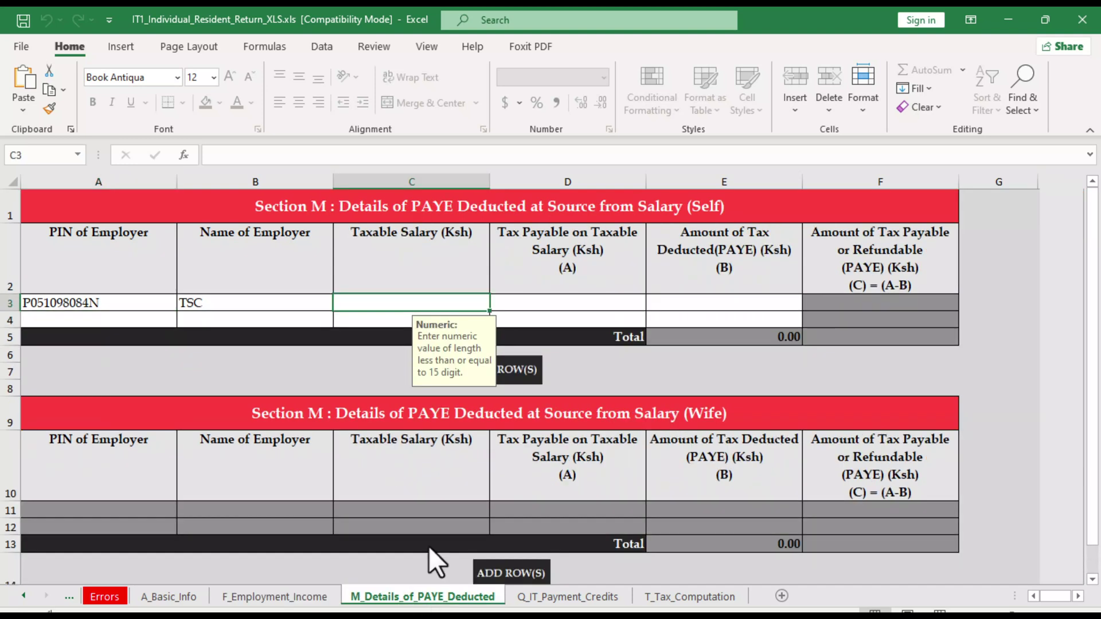
{"action": "type", "text": "616"}
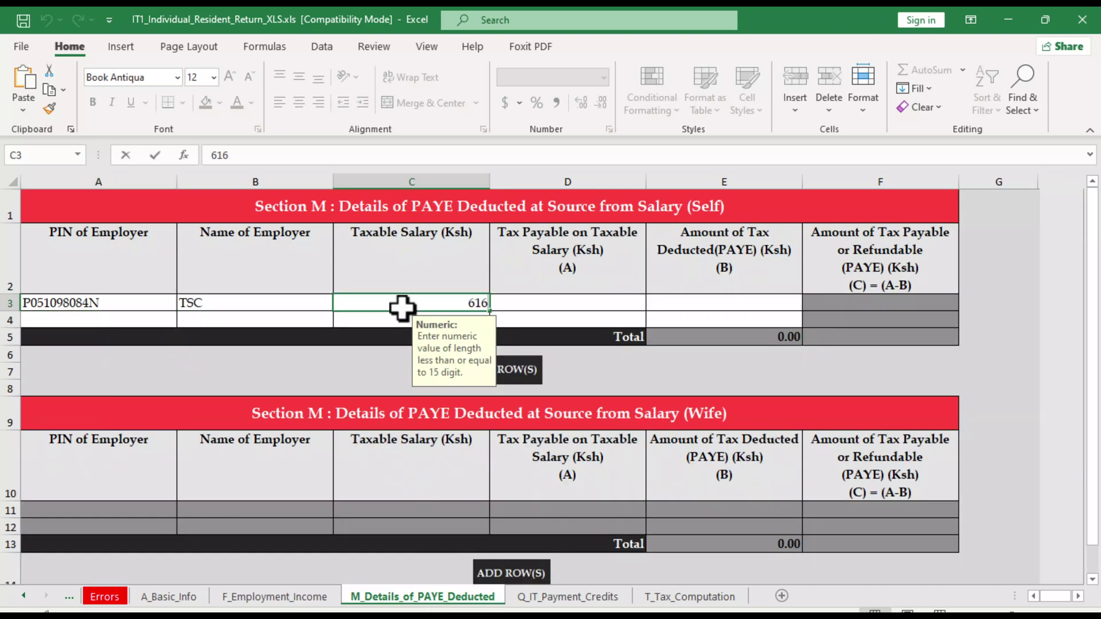
{"action": "type", "text": ",560"}
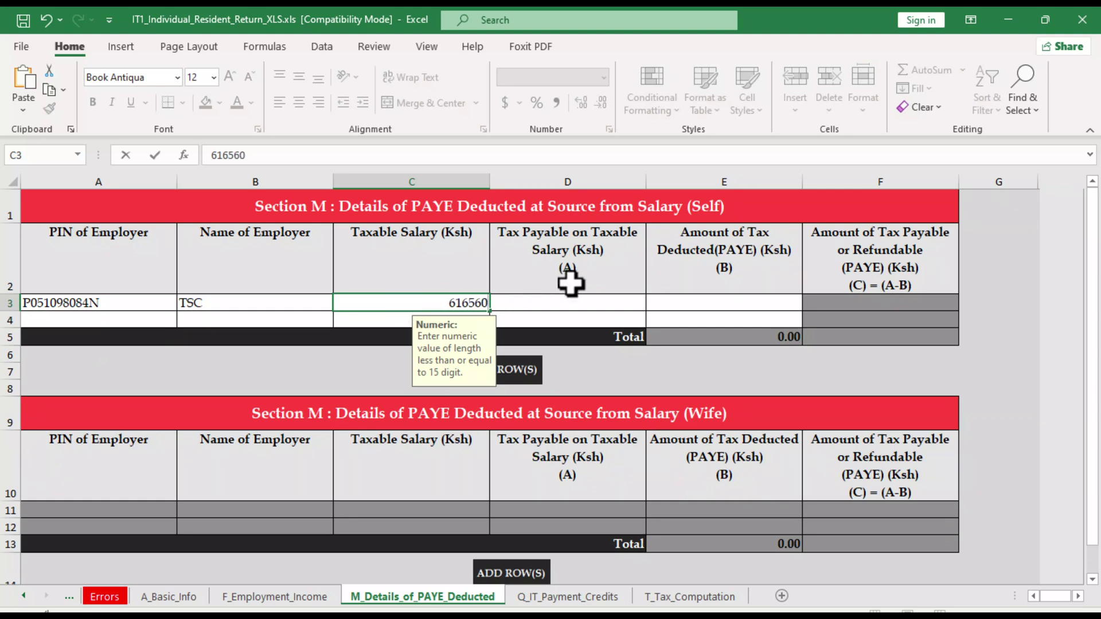
{"action": "left_click", "coordinate": [558, 300]}
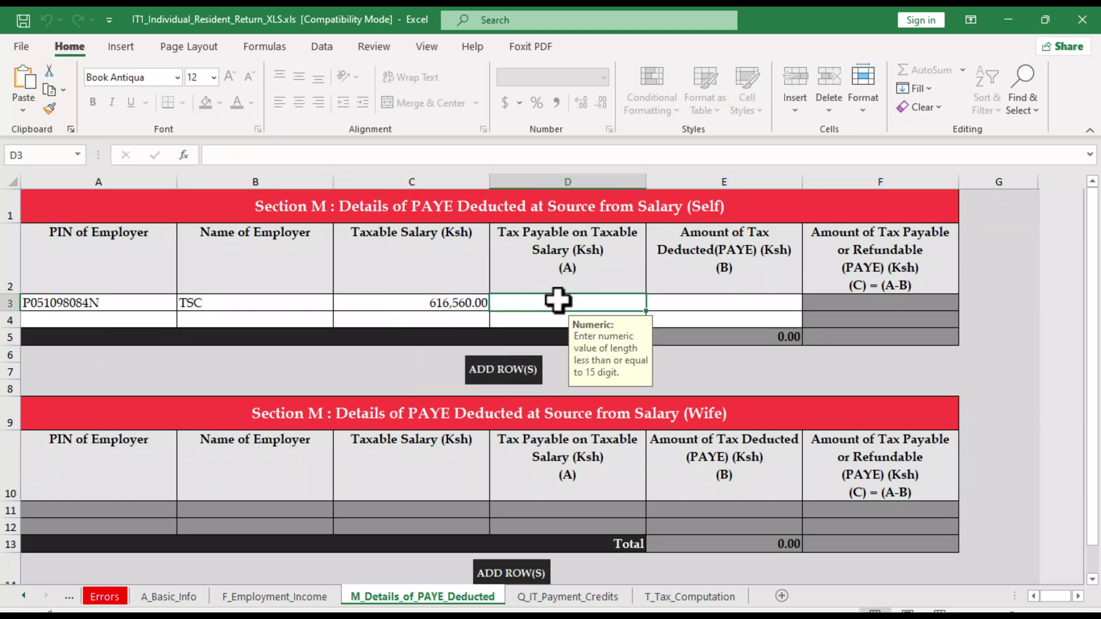
Check the P9 image for total PAYE of 87,037.80, then return to the workbook
{"action": "left_click", "coordinate": [709, 607]}
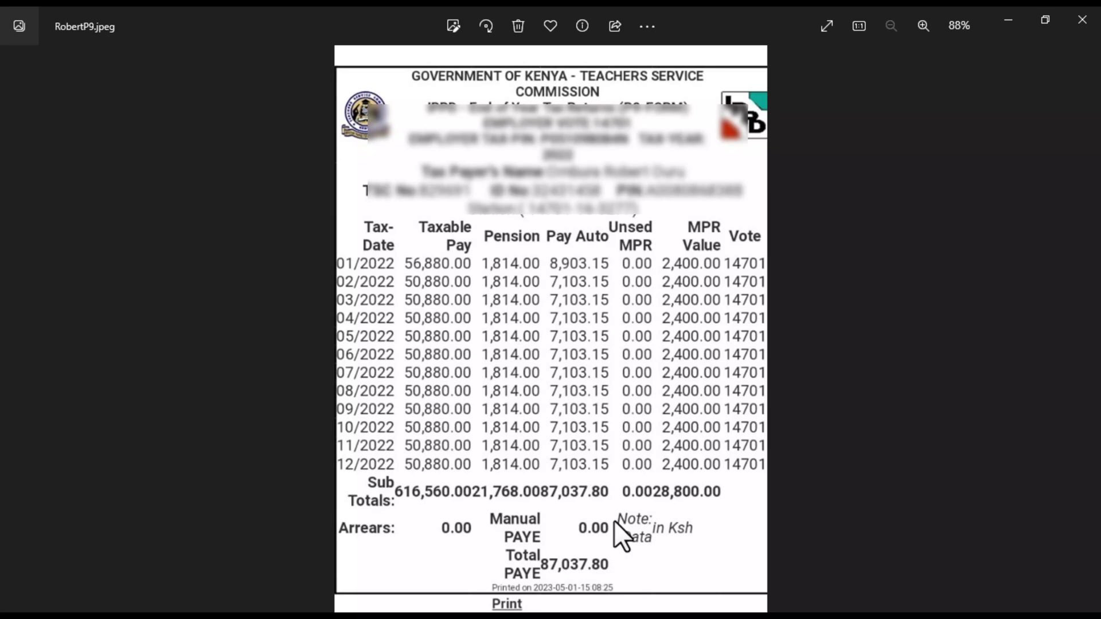
{"action": "mouse_move", "coordinate": [671, 608]}
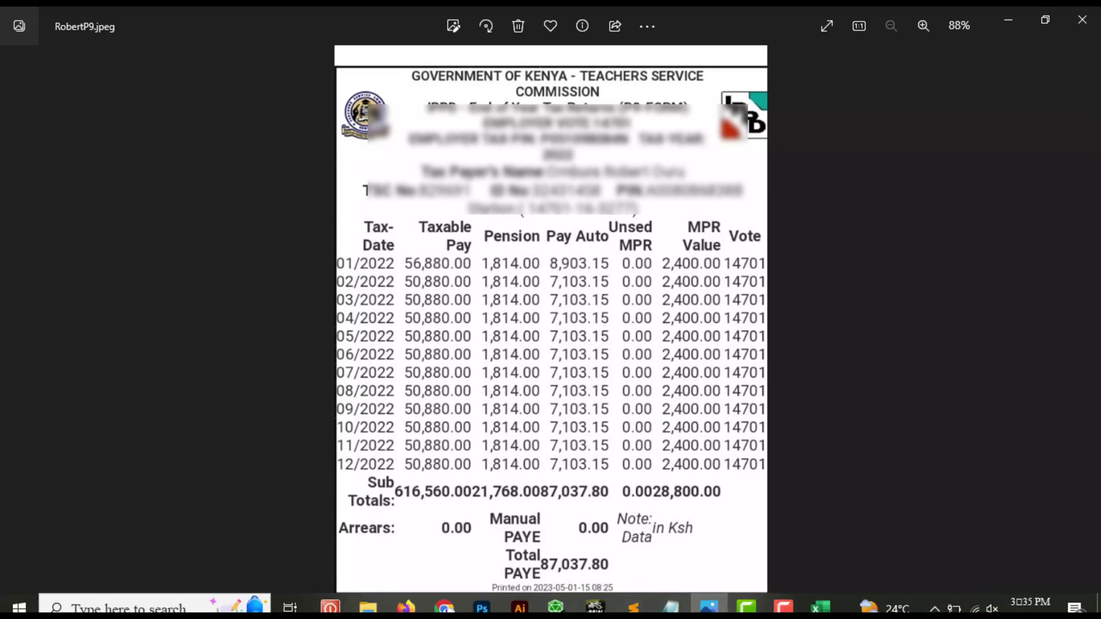
{"action": "left_click", "coordinate": [820, 607]}
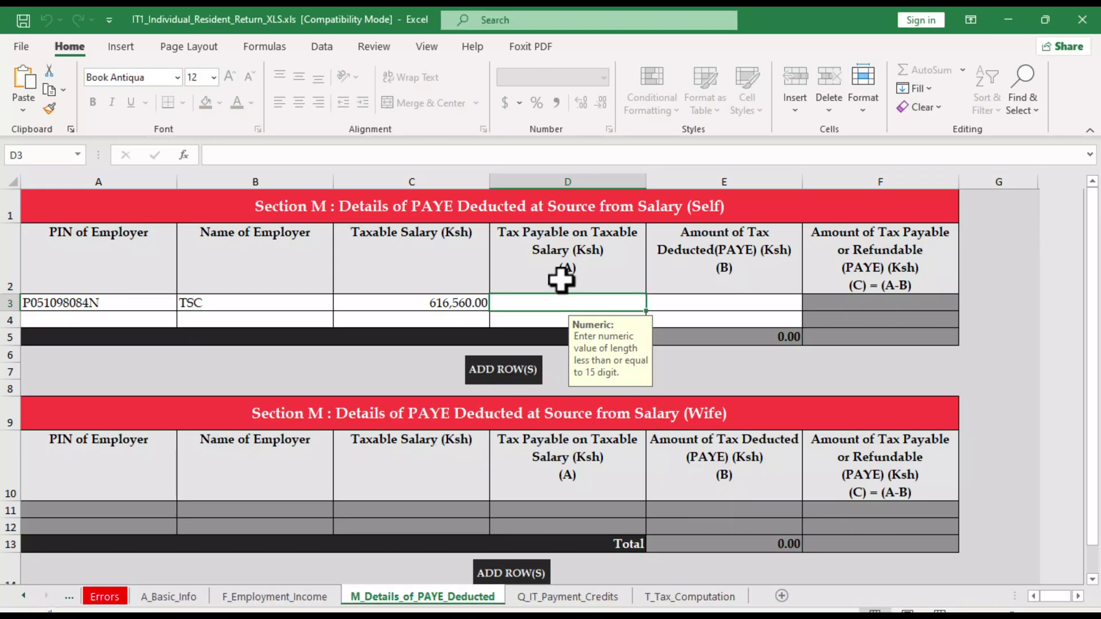
Enter tax payable 115,837.80 in D3 and PAYE deducted 87,037.80 in E3
{"action": "type", "text": "115"}
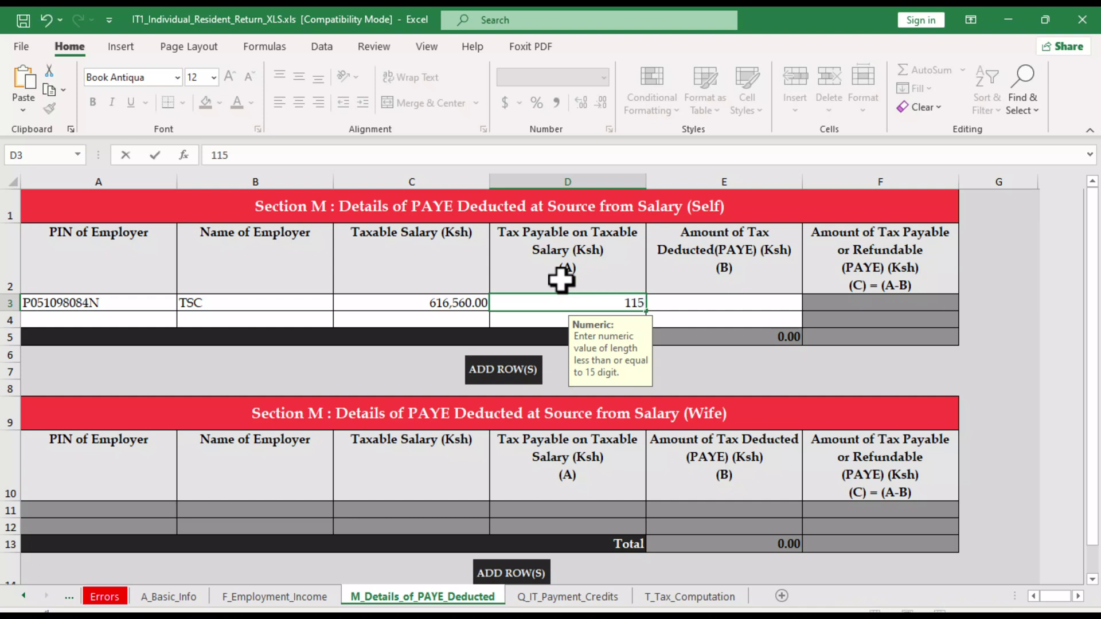
{"action": "type", "text": "837.80"}
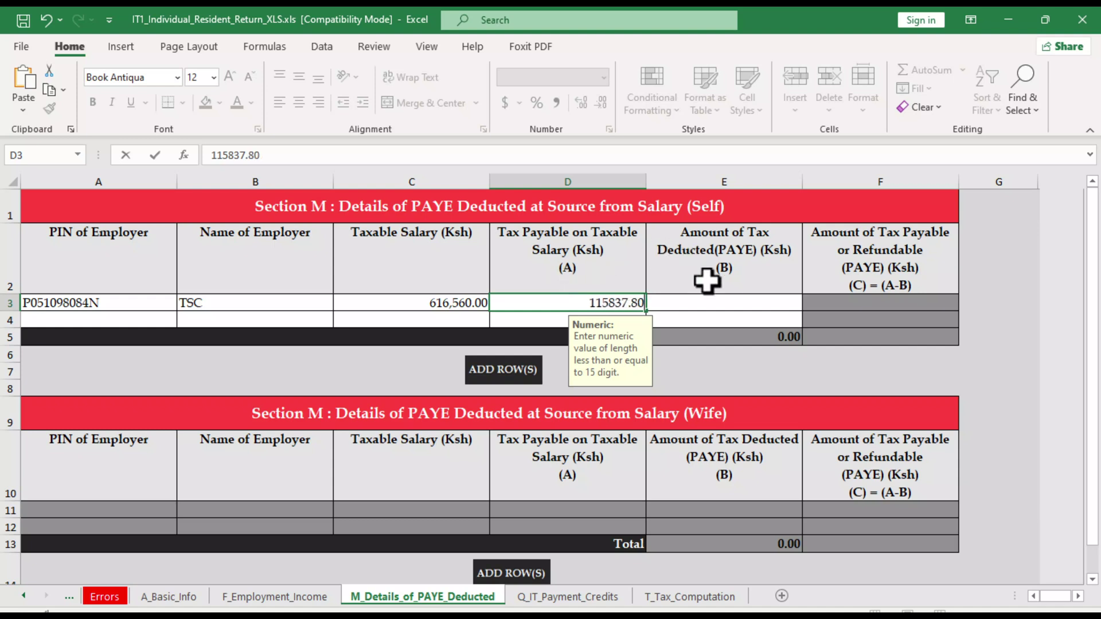
{"action": "left_click", "coordinate": [711, 304]}
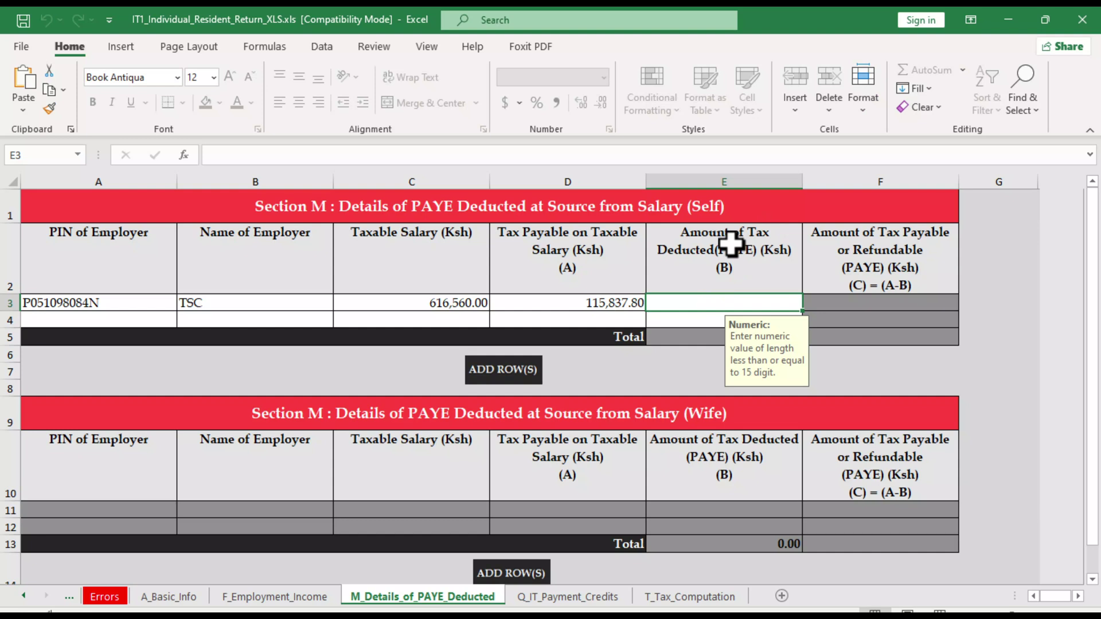
{"action": "type", "text": "8"}
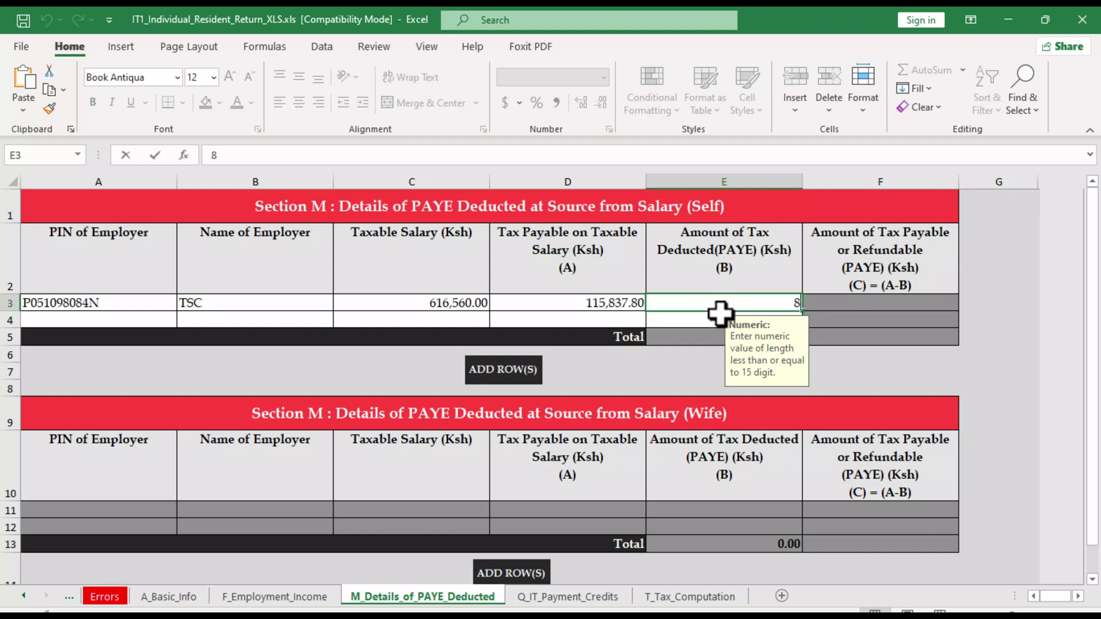
{"action": "type", "text": "703"}
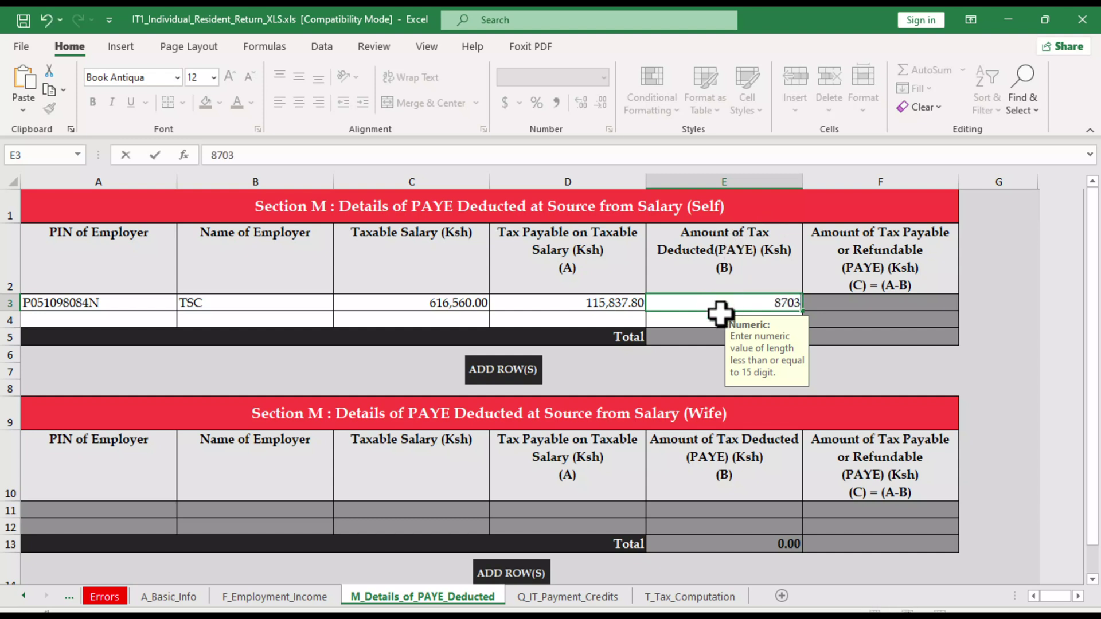
{"action": "type", "text": "7.80"}
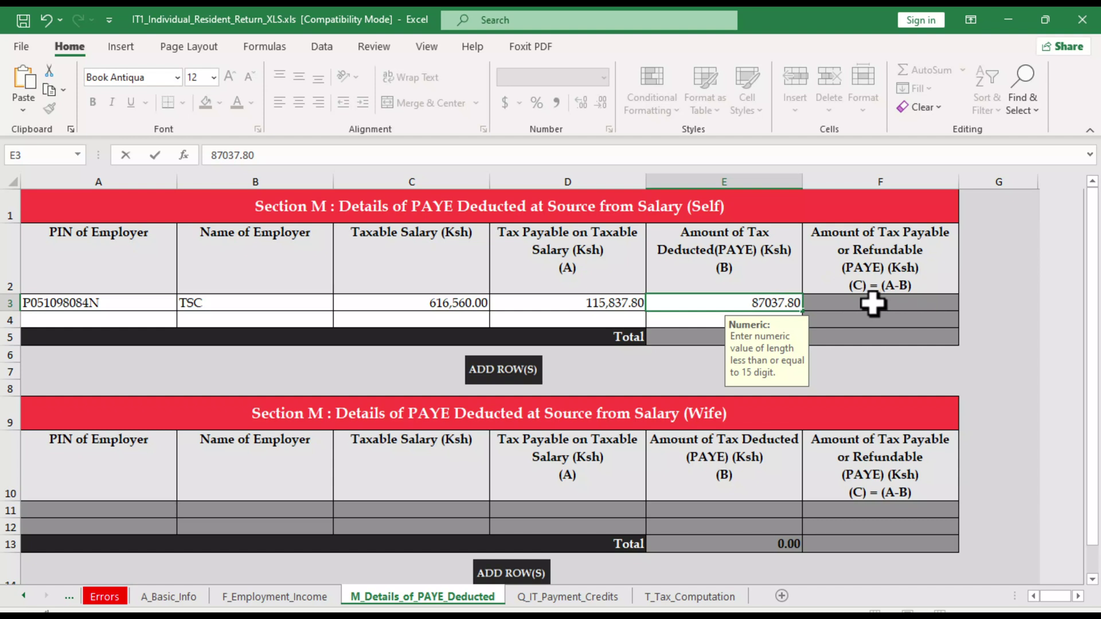
{"action": "key", "text": "ctrl+Return"}
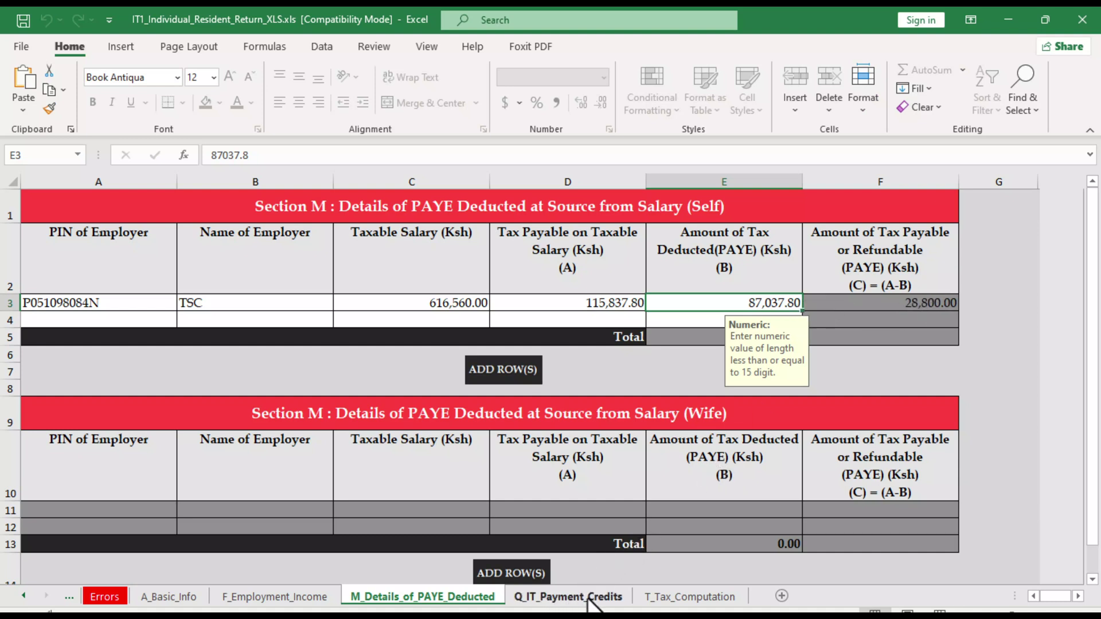
Go to the T_Tax_Computation pension cell C5 and check the payslip's pension total in Photos
{"action": "left_click", "coordinate": [683, 597]}
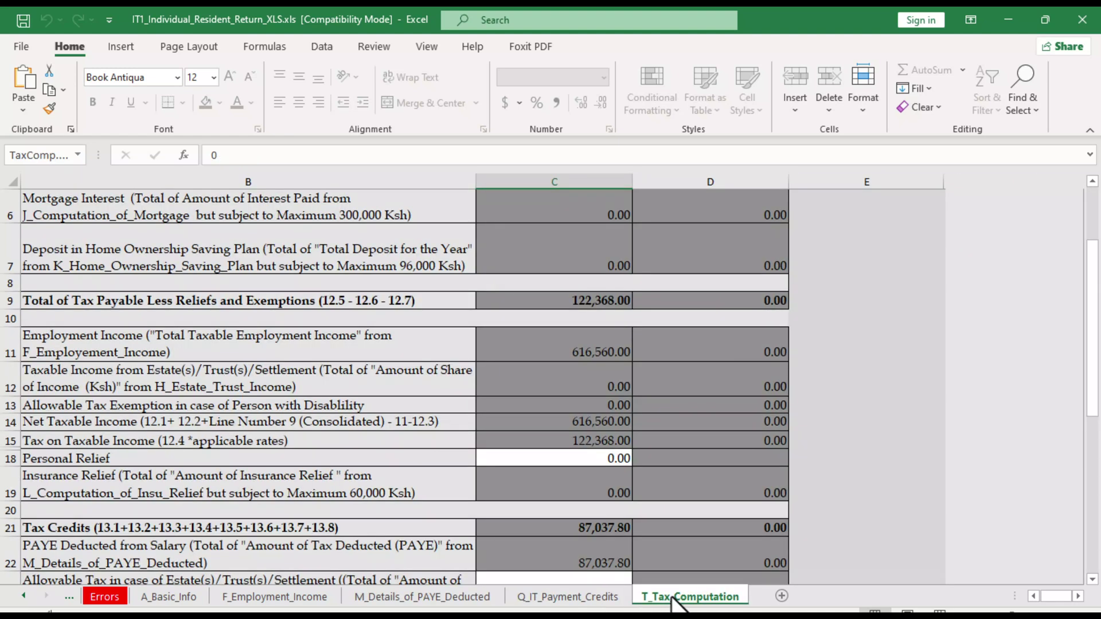
{"action": "scroll", "coordinate": [658, 429], "scroll_direction": "up", "scroll_amount": 2}
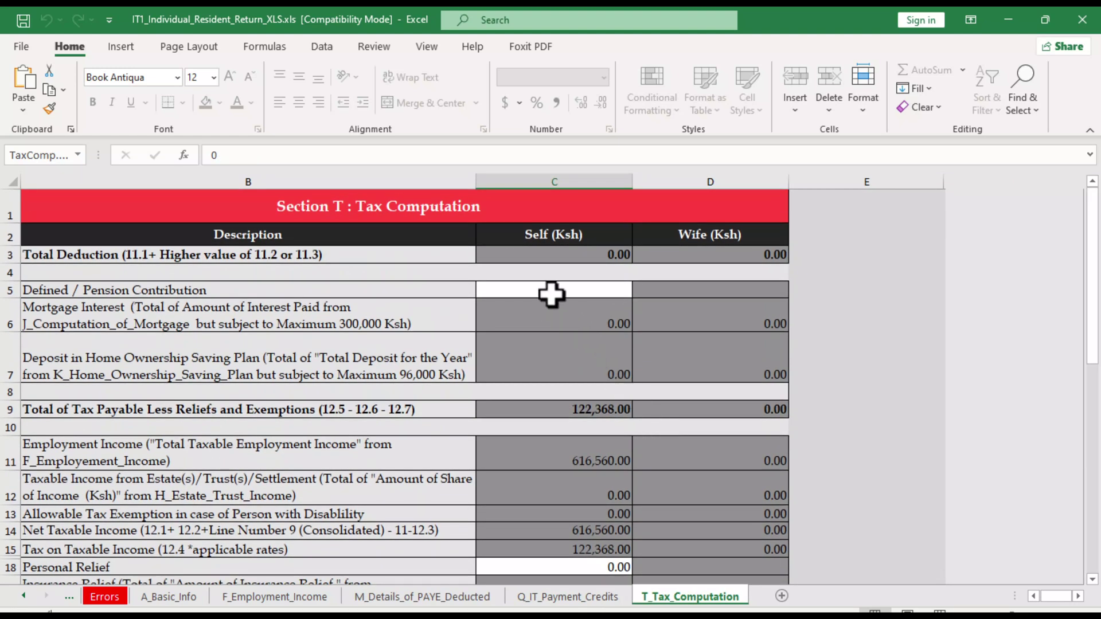
{"action": "left_click", "coordinate": [560, 294]}
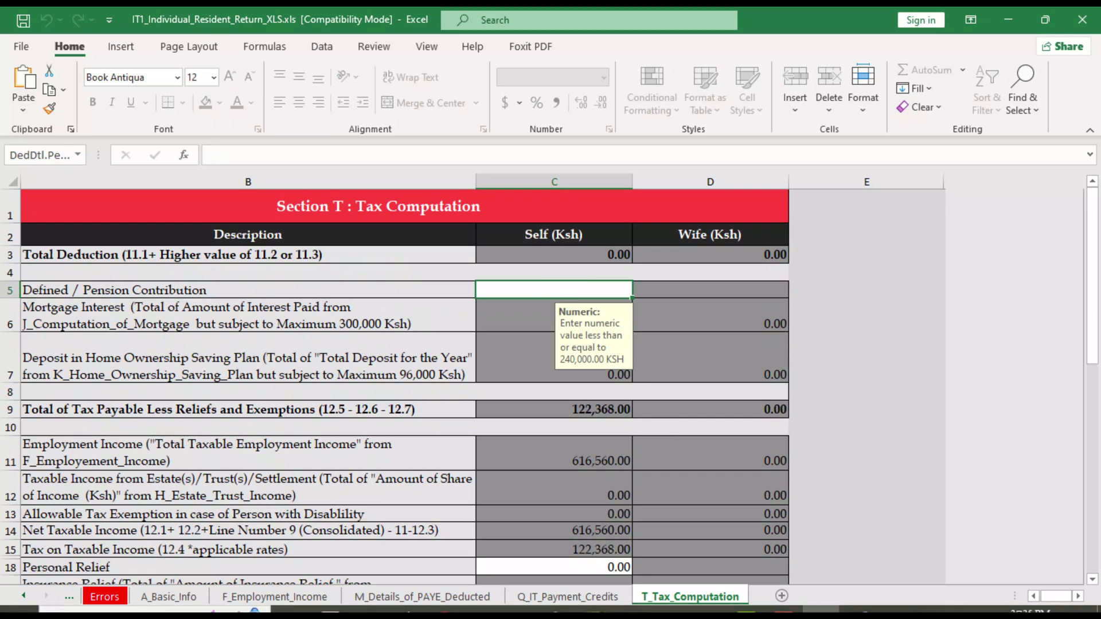
{"action": "left_click", "coordinate": [709, 607]}
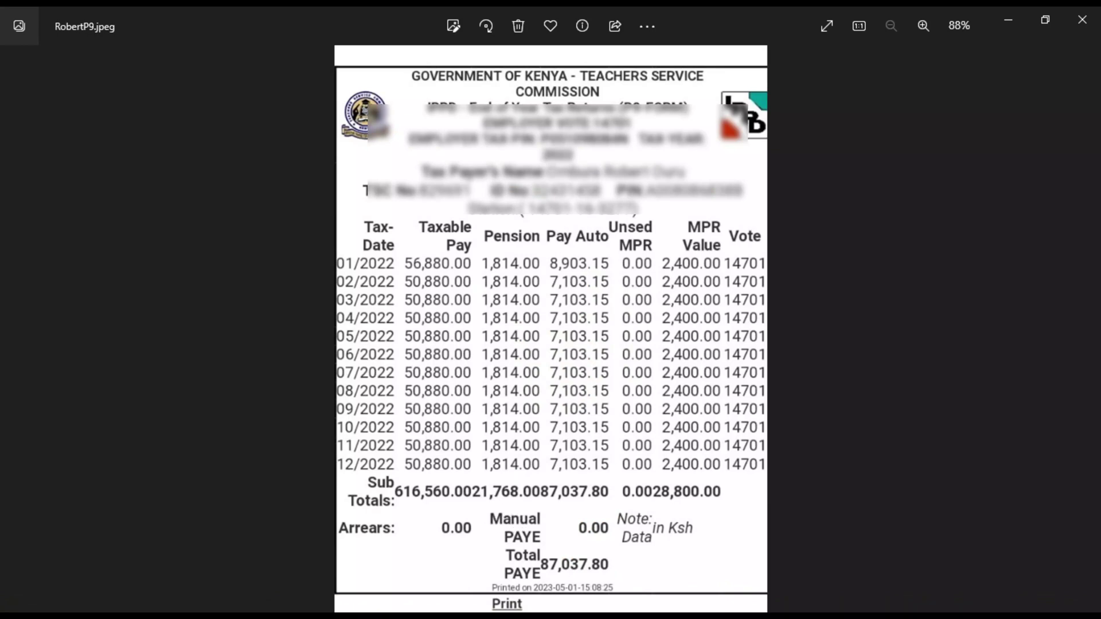
{"action": "mouse_move", "coordinate": [510, 616]}
{"action": "left_click", "coordinate": [821, 607]}
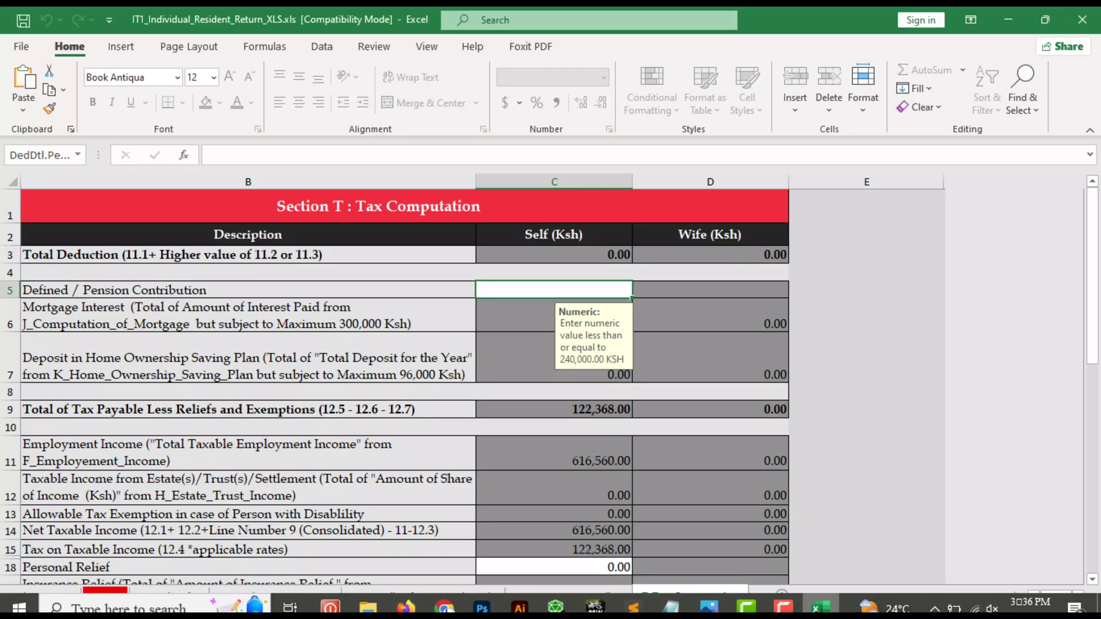
Enter 21,768.00 pension contribution in C5 and 28,800.00 personal relief in C18
{"action": "type", "text": "2"}
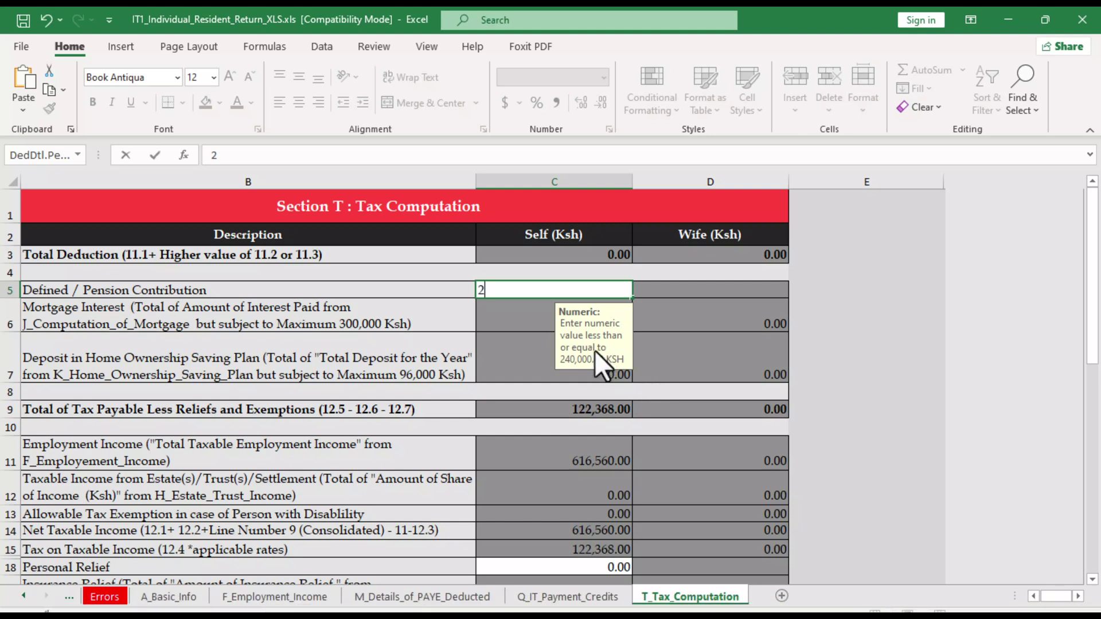
{"action": "type", "text": "1,768"}
{"action": "key", "text": "Return"}
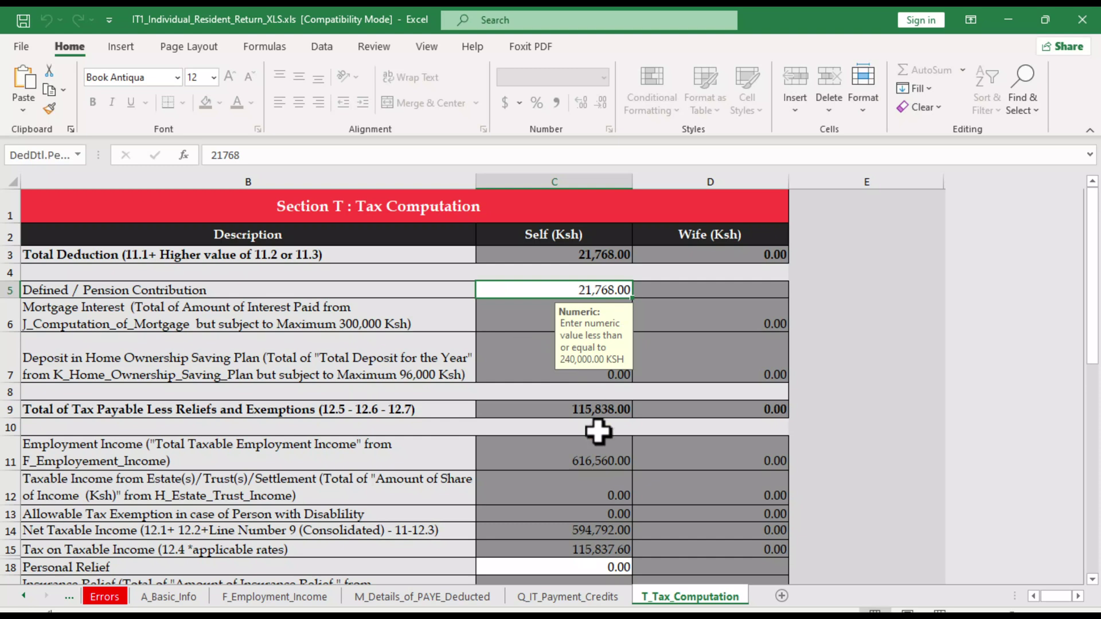
{"action": "scroll", "coordinate": [598, 464], "scroll_direction": "down", "scroll_amount": 1}
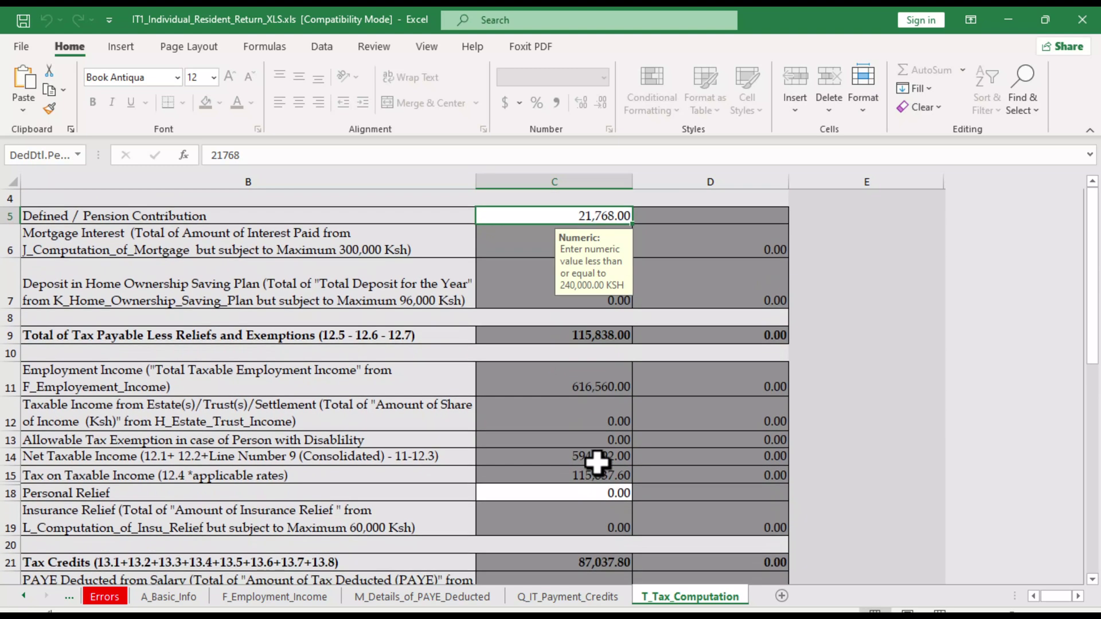
{"action": "left_click", "coordinate": [557, 492]}
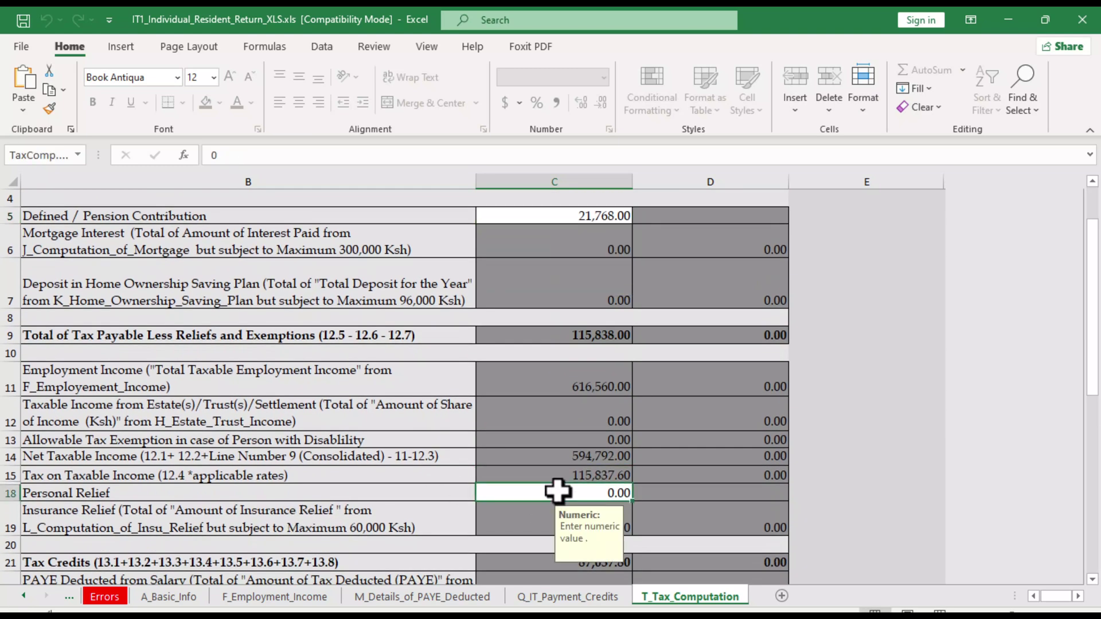
{"action": "type", "text": "28800"}
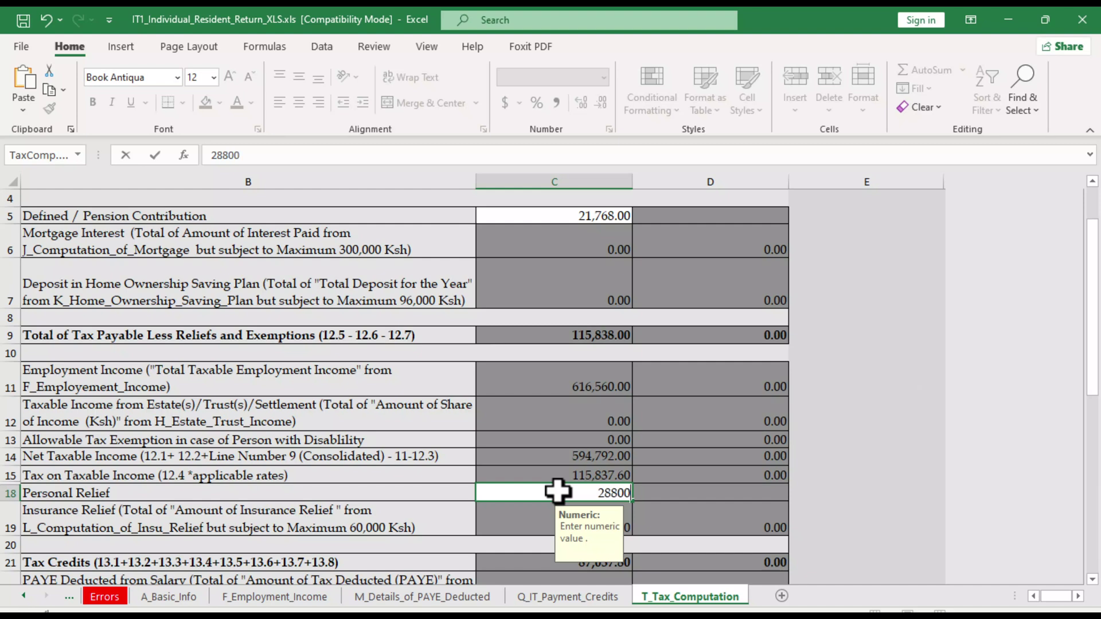
{"action": "key", "text": "ctrl+Return"}
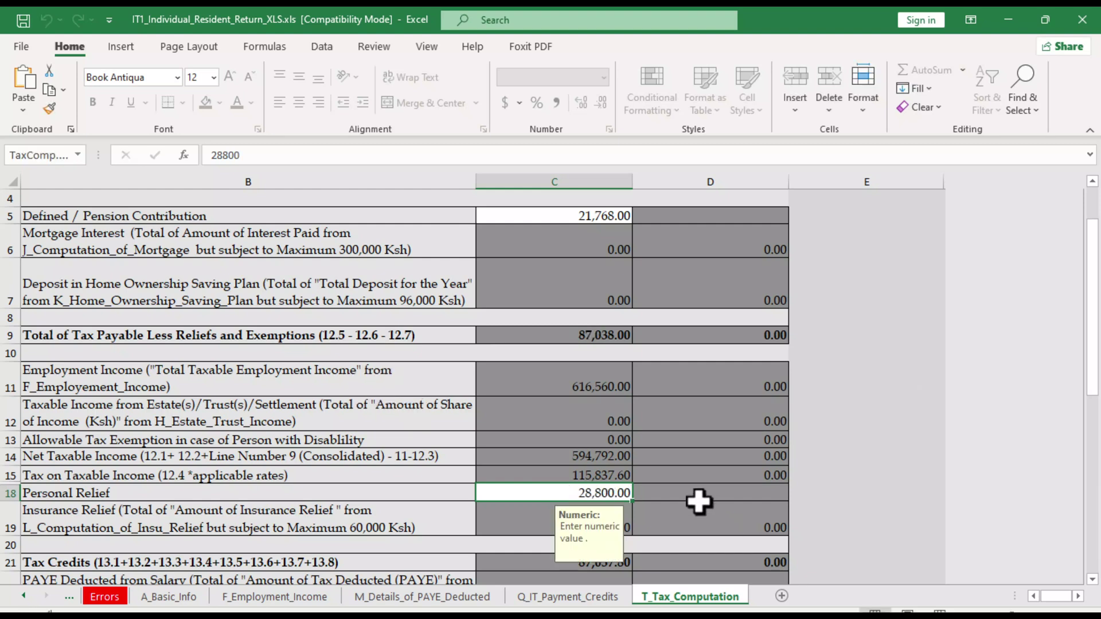
{"action": "scroll", "coordinate": [698, 502], "scroll_direction": "down", "scroll_amount": 1}
{"action": "scroll", "coordinate": [699, 501], "scroll_direction": "down", "scroll_amount": 3}
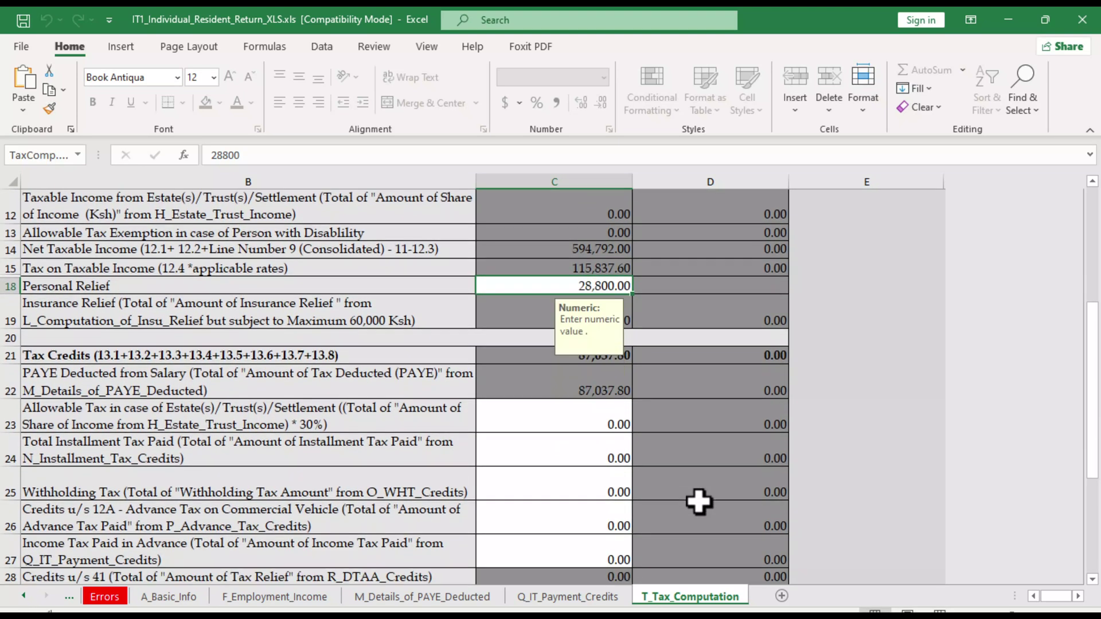
{"action": "scroll", "coordinate": [698, 502], "scroll_direction": "down", "scroll_amount": 3}
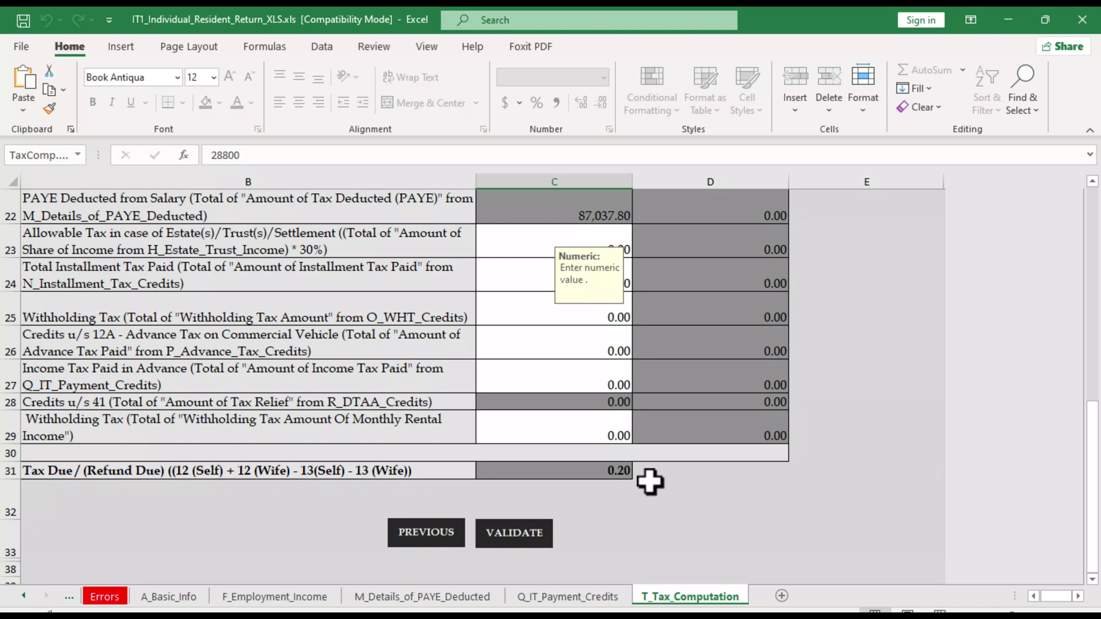
Run VALIDATE on the completed T_Tax_Computation sheet
{"action": "left_click", "coordinate": [522, 538]}
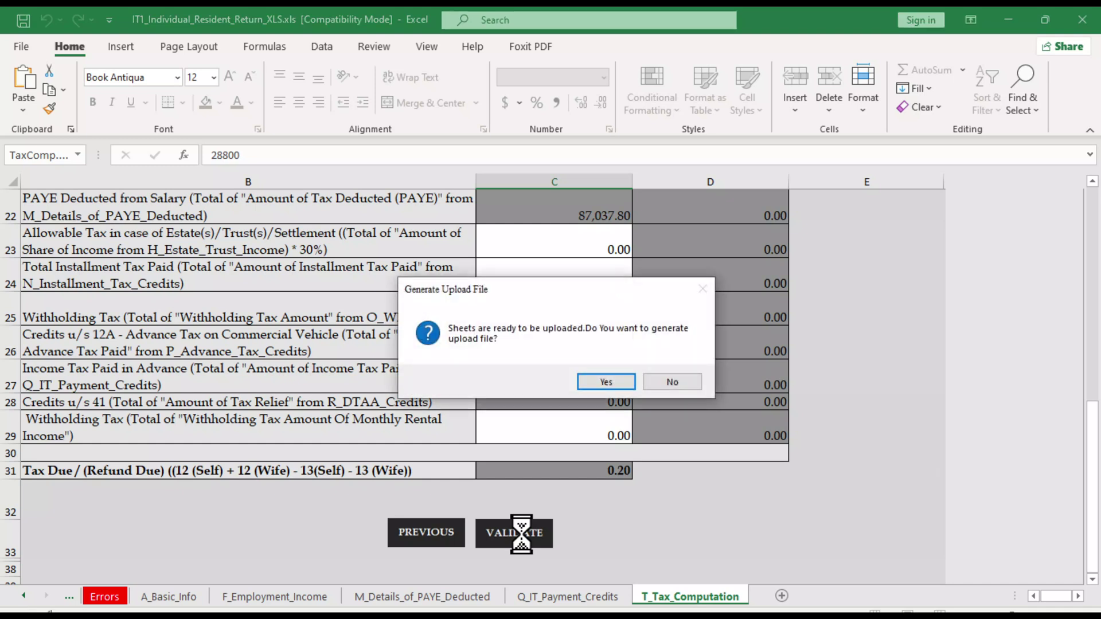
Agree to generate the upload file and close the validation result message
{"action": "left_click", "coordinate": [607, 384]}
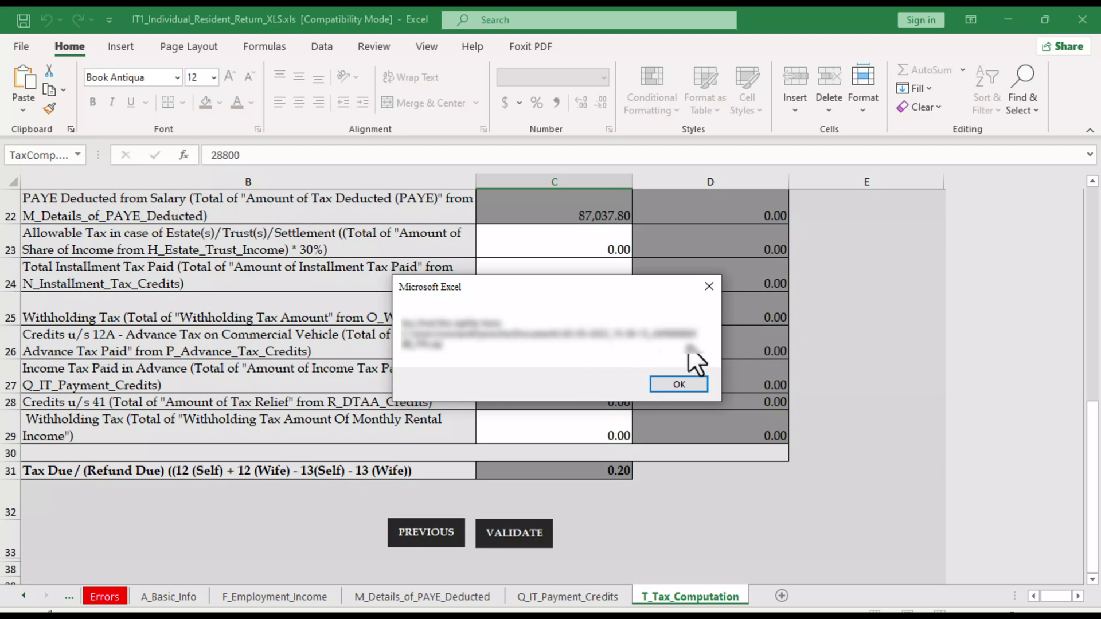
{"action": "left_click", "coordinate": [679, 384]}
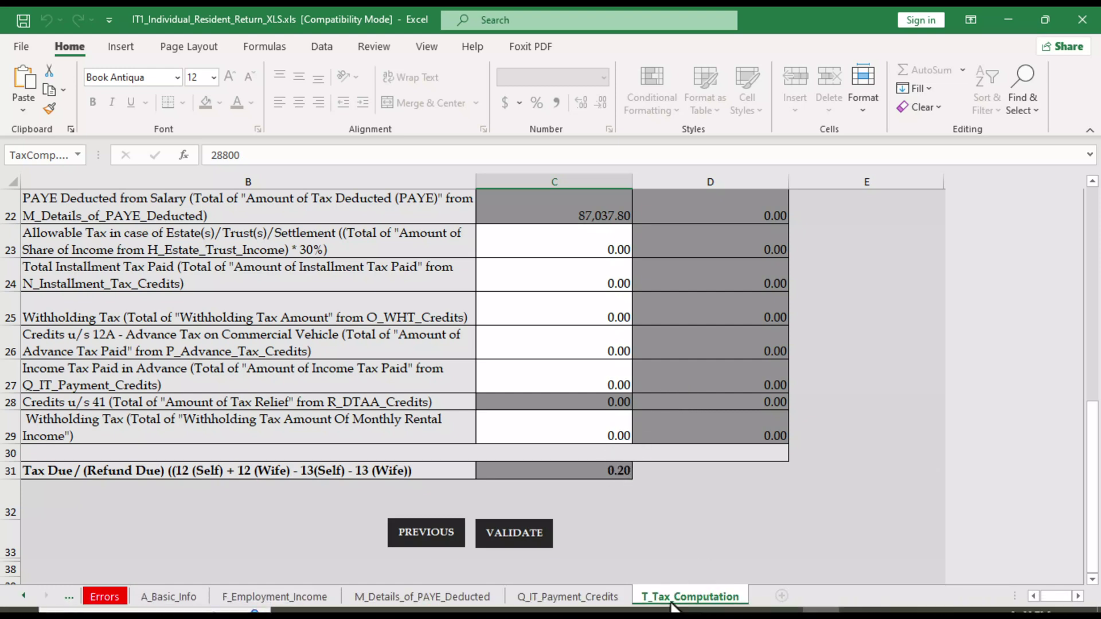
Start a new File Return for Income Tax - Resident Individual and continue to the form
{"action": "left_click", "coordinate": [444, 607]}
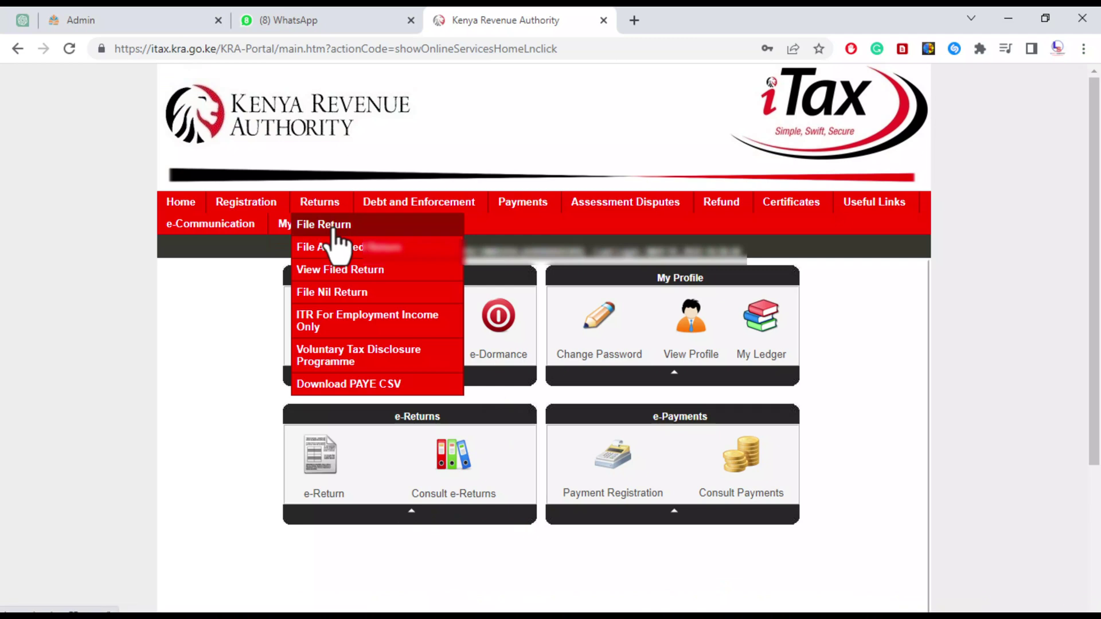
{"action": "left_click", "coordinate": [320, 223]}
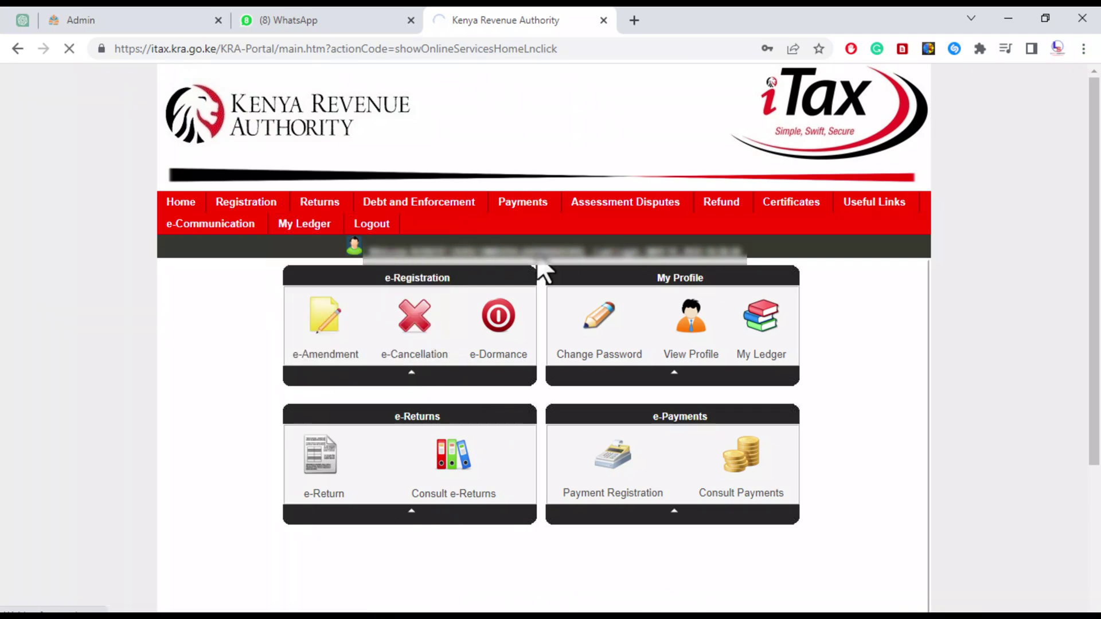
{"action": "left_click", "coordinate": [564, 386]}
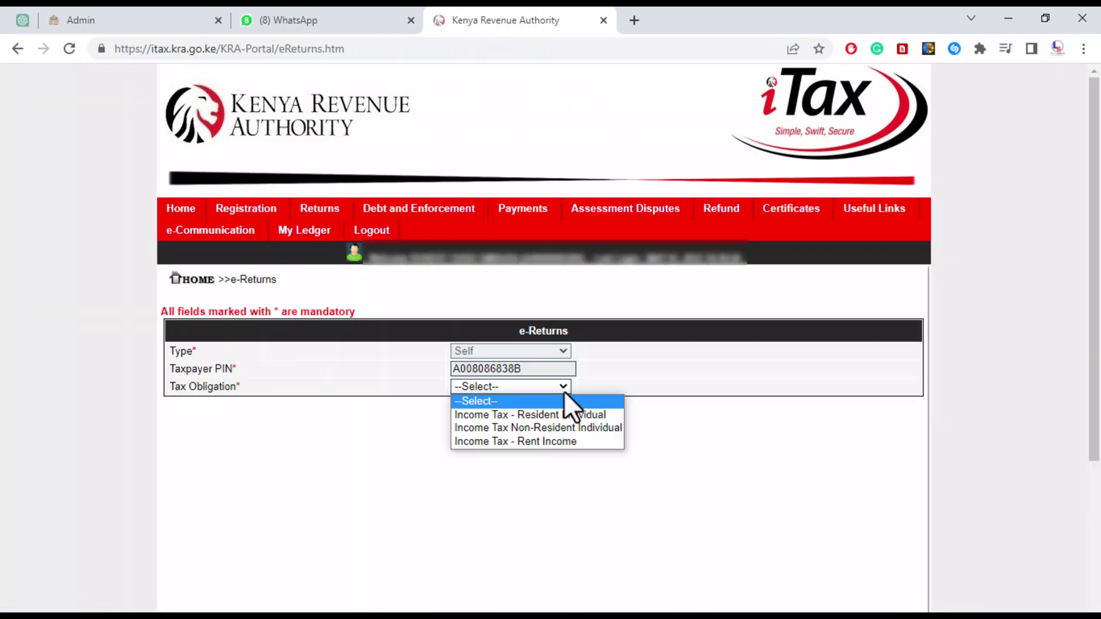
{"action": "left_click", "coordinate": [551, 413]}
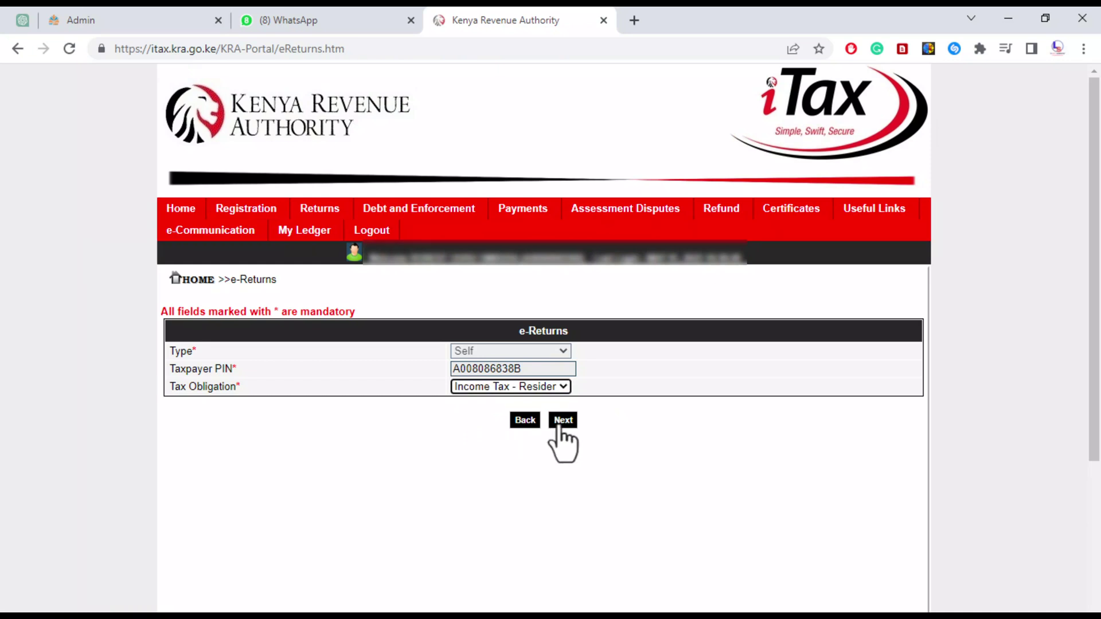
{"action": "left_click", "coordinate": [565, 423]}
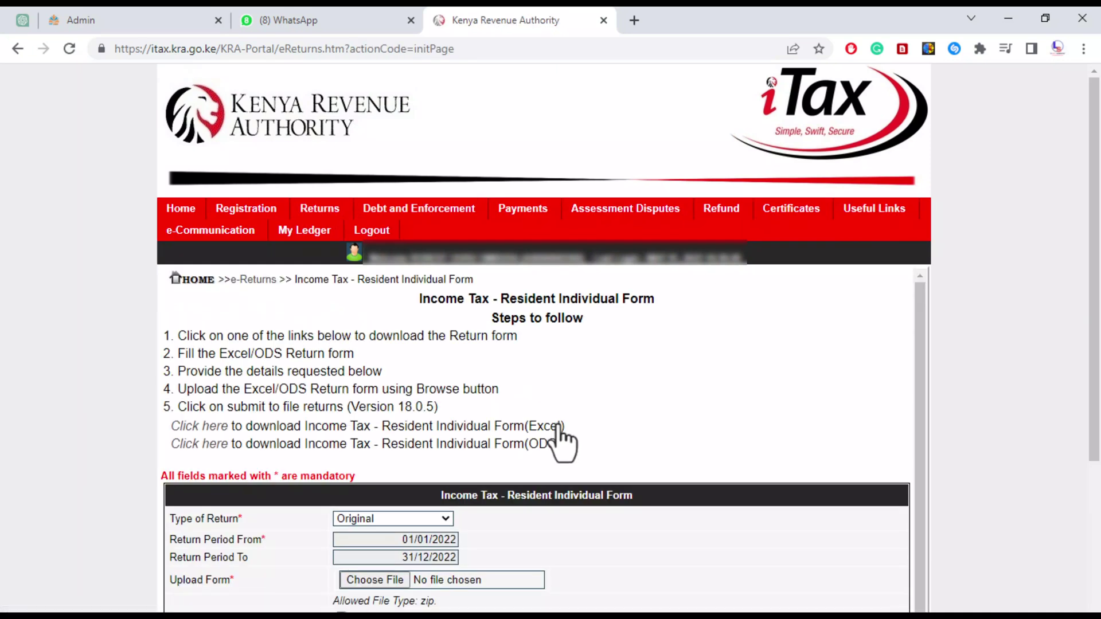
Attach the ITR zip return file from Documents to the Resident Individual return form
{"action": "scroll", "coordinate": [502, 549], "scroll_direction": "down", "scroll_amount": 4}
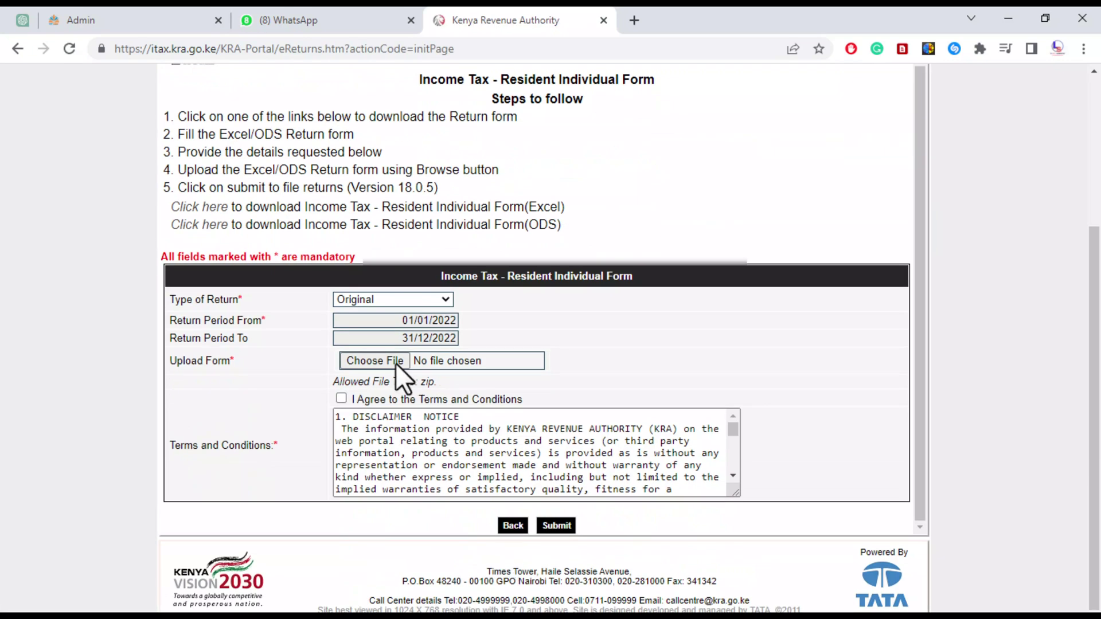
{"action": "left_click", "coordinate": [365, 361]}
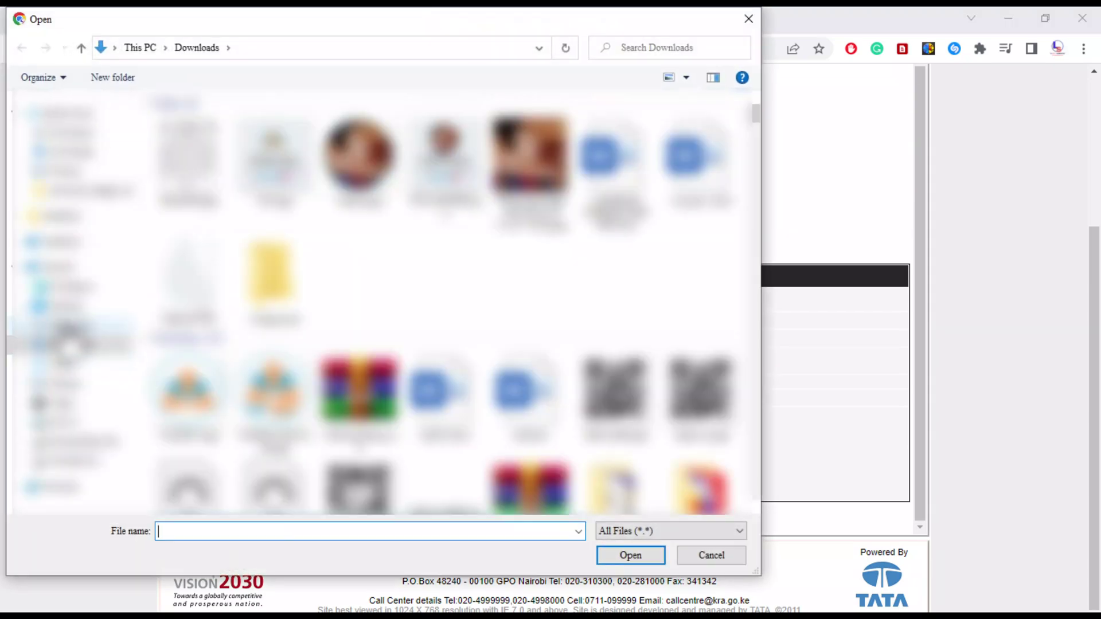
{"action": "left_click", "coordinate": [81, 327]}
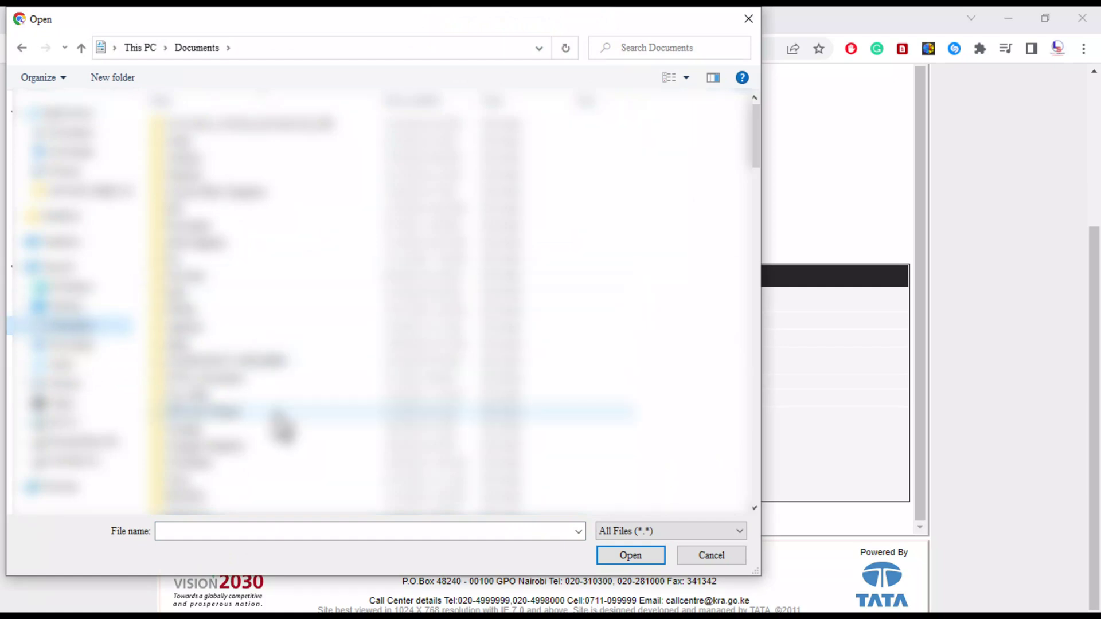
{"action": "scroll", "coordinate": [283, 425], "scroll_direction": "down", "scroll_amount": 6}
{"action": "scroll", "coordinate": [282, 427], "scroll_direction": "down", "scroll_amount": 2}
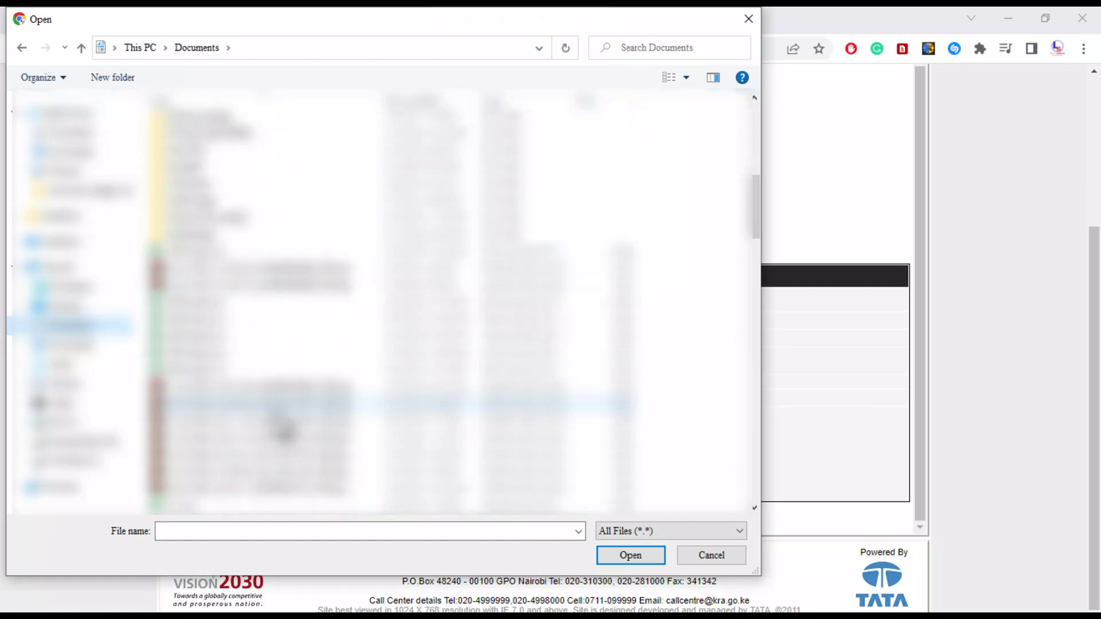
{"action": "scroll", "coordinate": [282, 430], "scroll_direction": "down", "scroll_amount": 1}
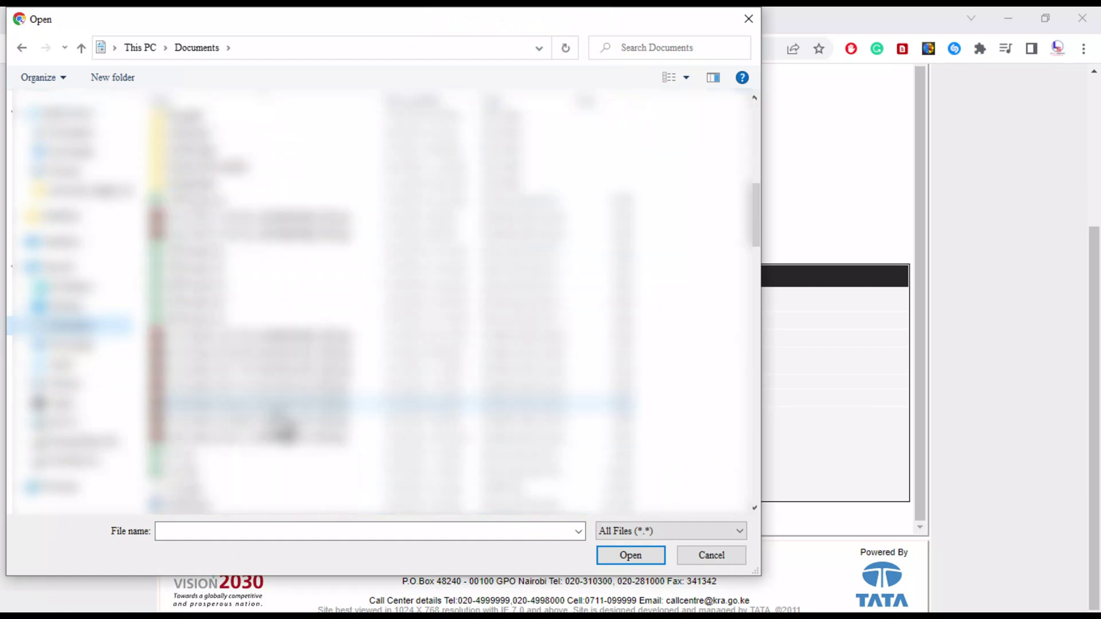
{"action": "left_click", "coordinate": [248, 240]}
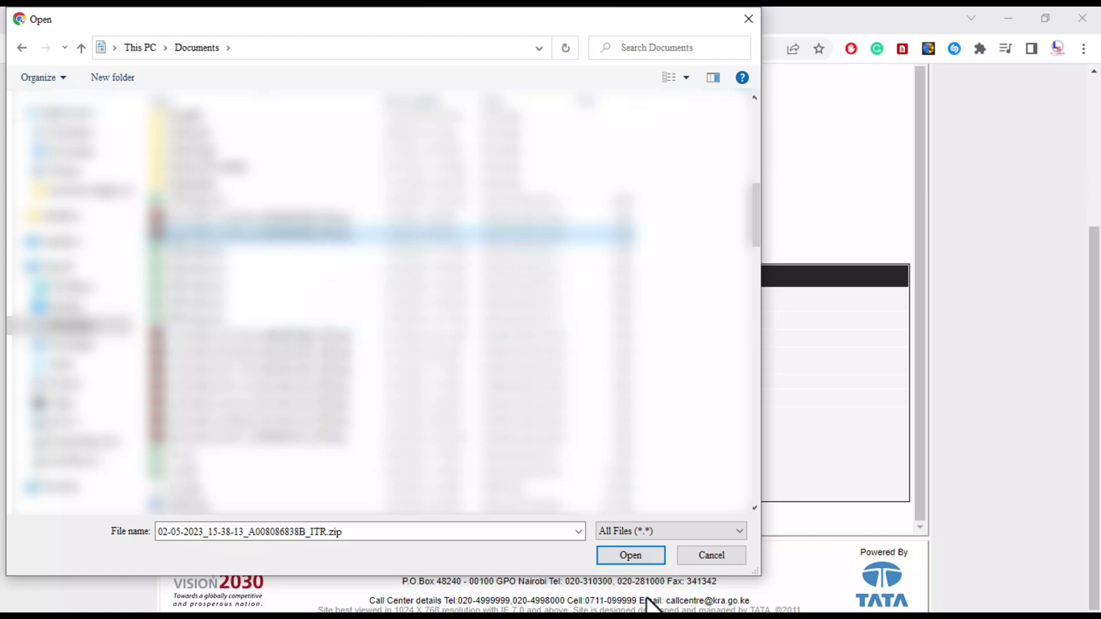
{"action": "left_click", "coordinate": [629, 554]}
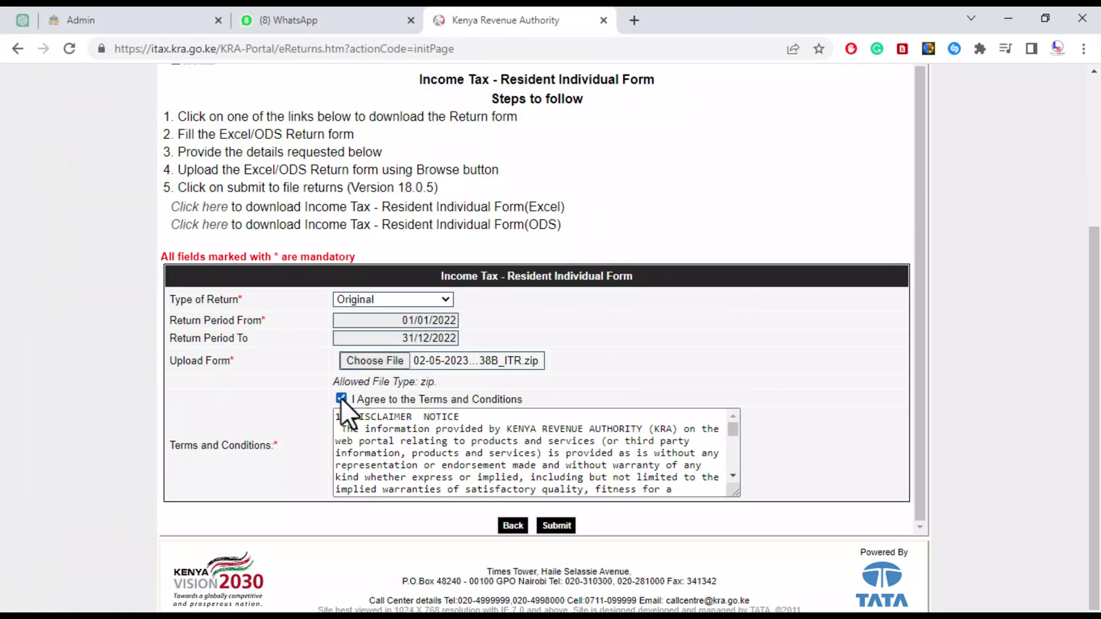
Submit the return, dismiss the survey, then download and open receipt_7.pdf
{"action": "left_click", "coordinate": [556, 525]}
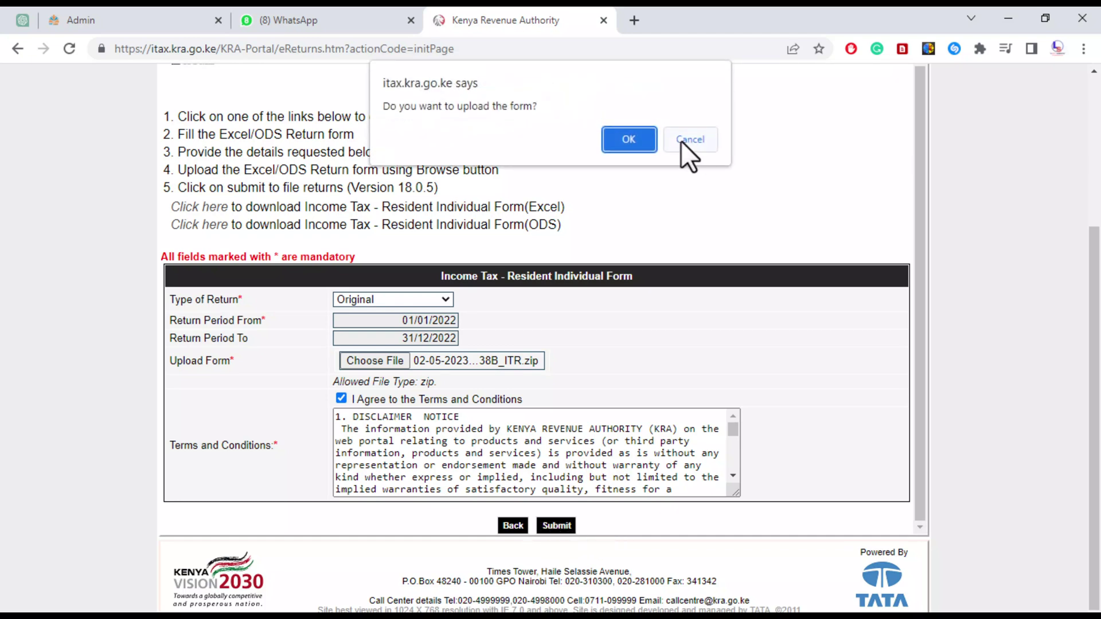
{"action": "left_click", "coordinate": [629, 139]}
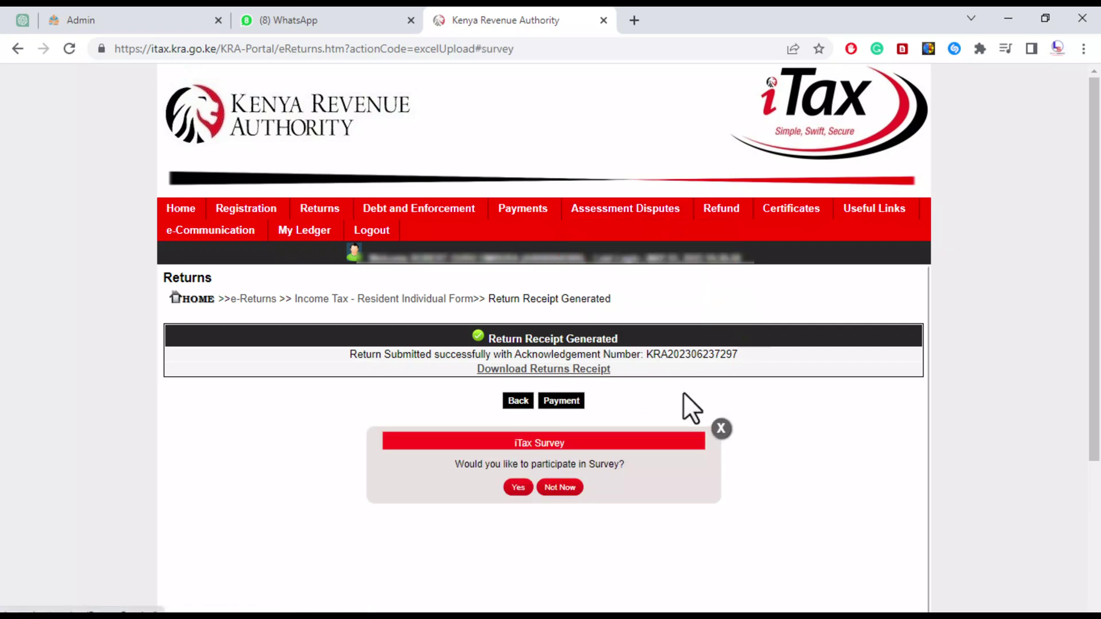
{"action": "left_click", "coordinate": [721, 429]}
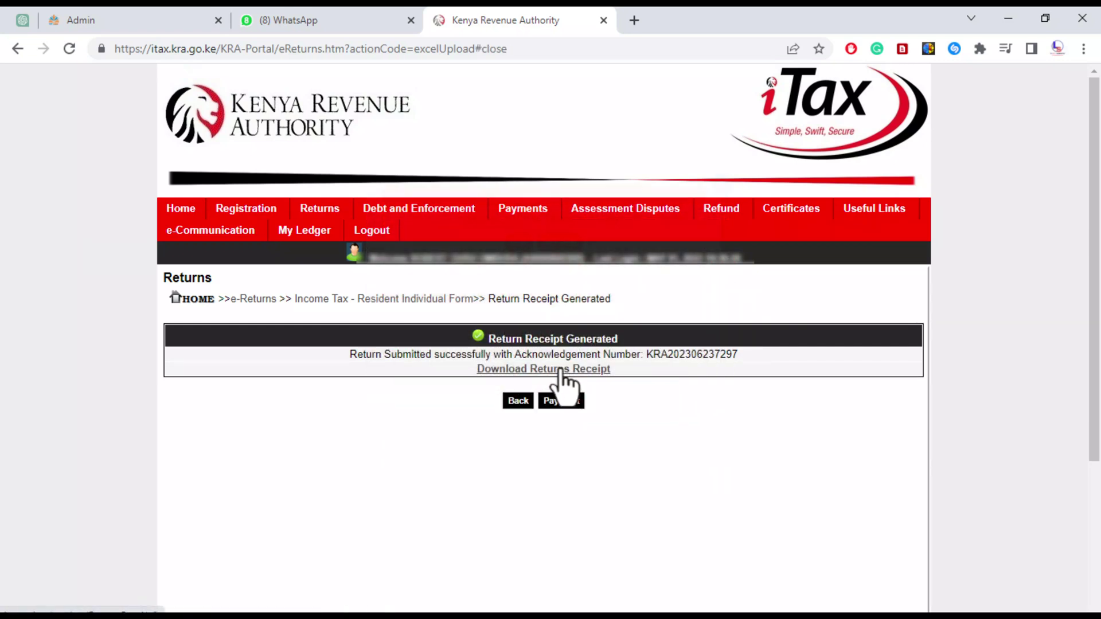
{"action": "left_click", "coordinate": [565, 370]}
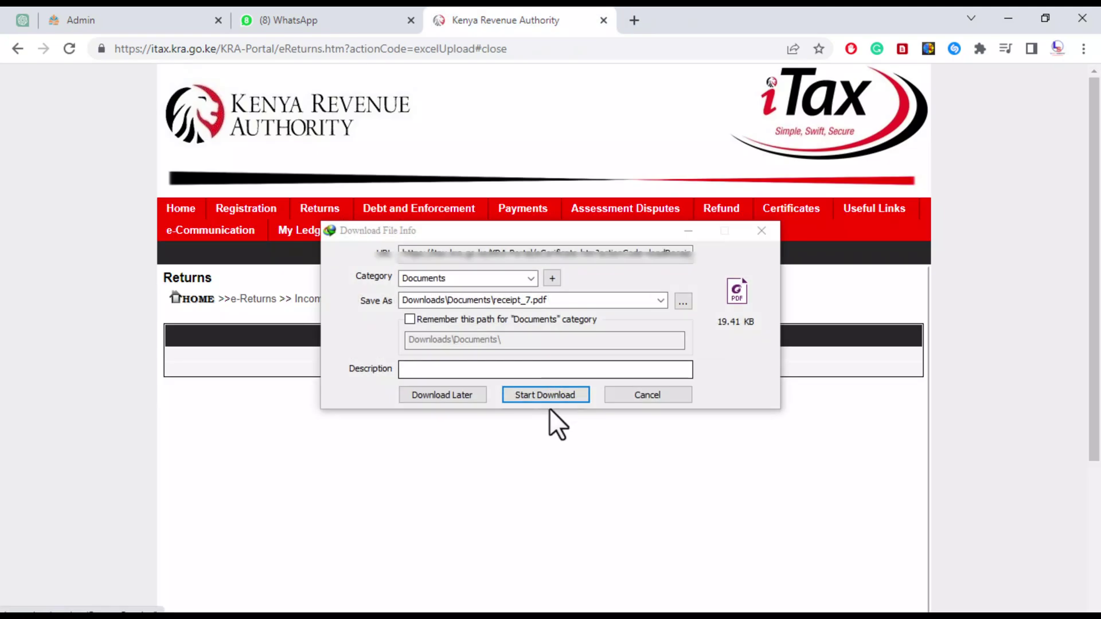
{"action": "left_click", "coordinate": [535, 394]}
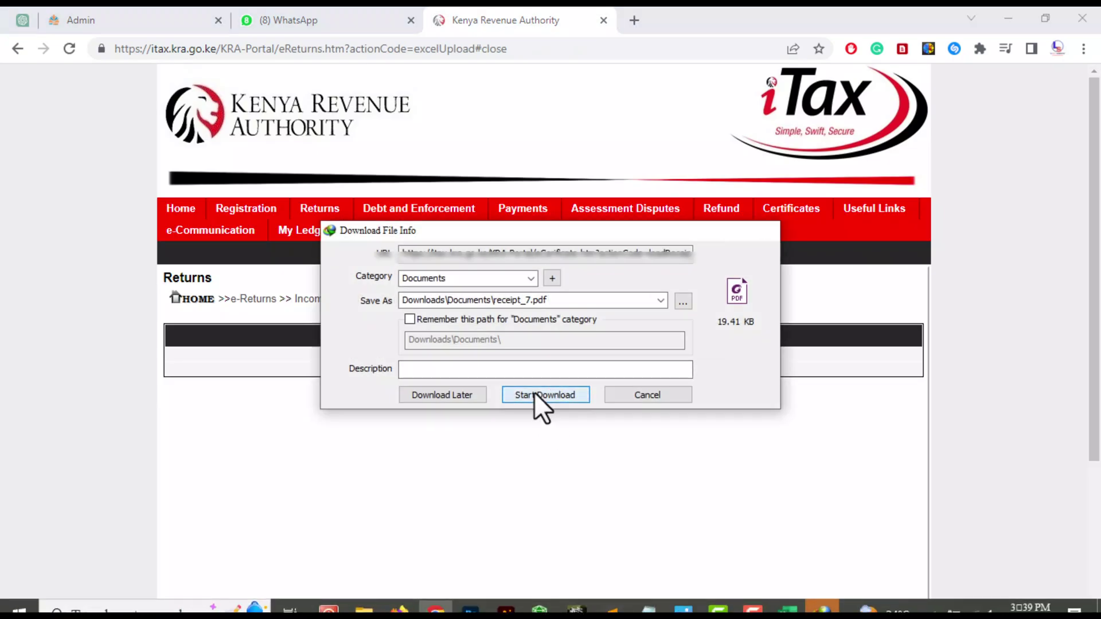
{"action": "left_click", "coordinate": [424, 370]}
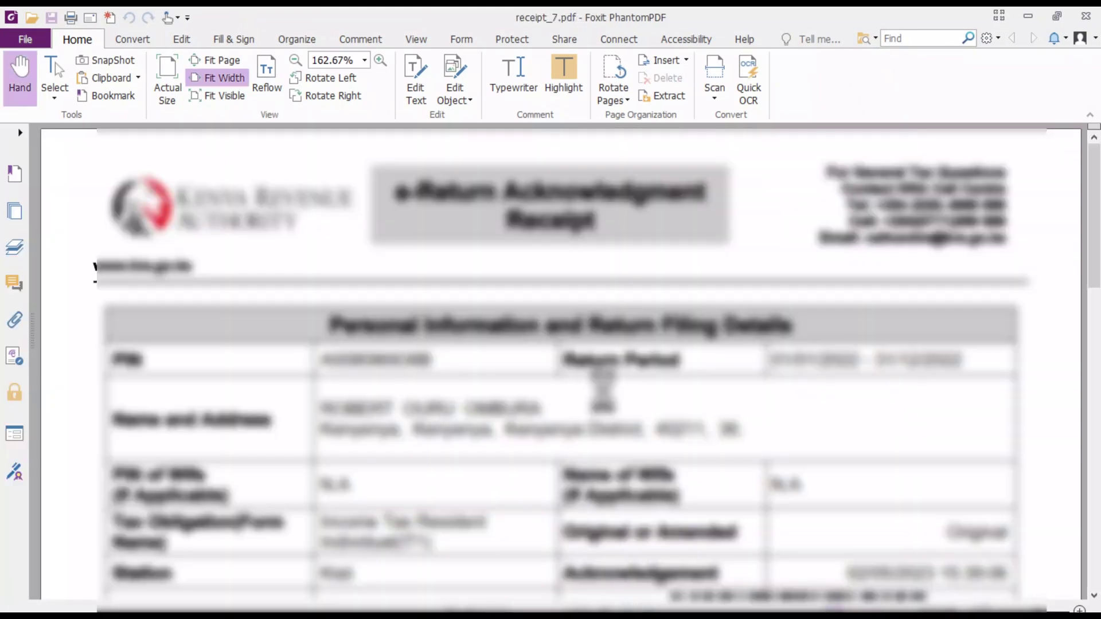
Scroll through receipt_7.pdf's Return Summary showing income 616,560.00 and tax due 0.20
{"action": "scroll", "coordinate": [602, 402], "scroll_direction": "down", "scroll_amount": 10}
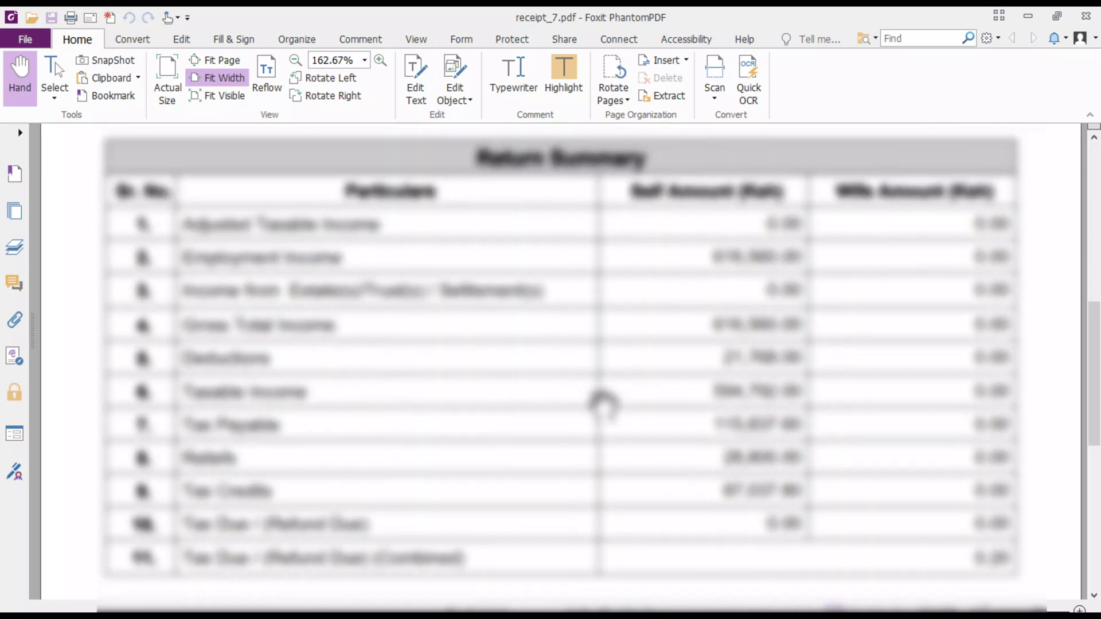
{"action": "scroll", "coordinate": [797, 499], "scroll_direction": "up", "scroll_amount": 3}
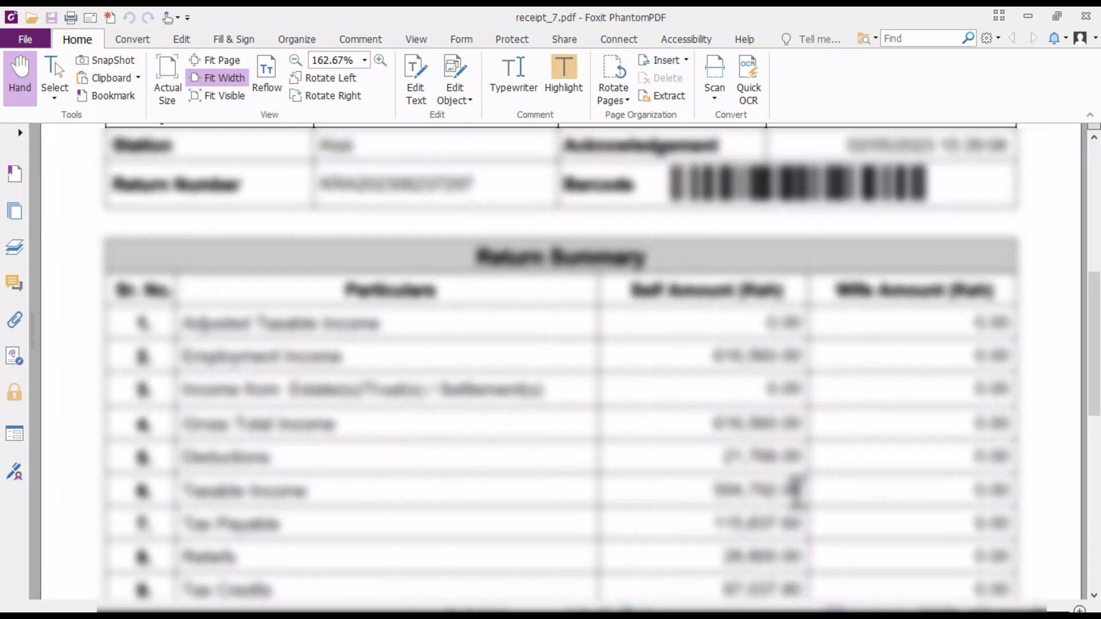
{"action": "scroll", "coordinate": [797, 495], "scroll_direction": "down", "scroll_amount": 3}
{"action": "scroll", "coordinate": [797, 494], "scroll_direction": "down", "scroll_amount": 3}
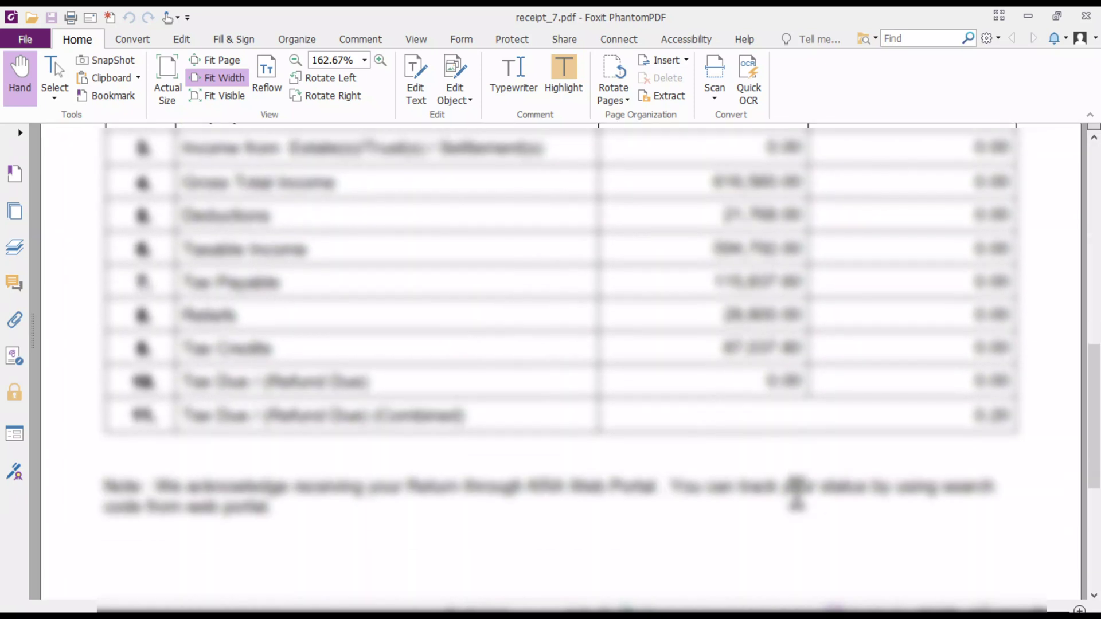